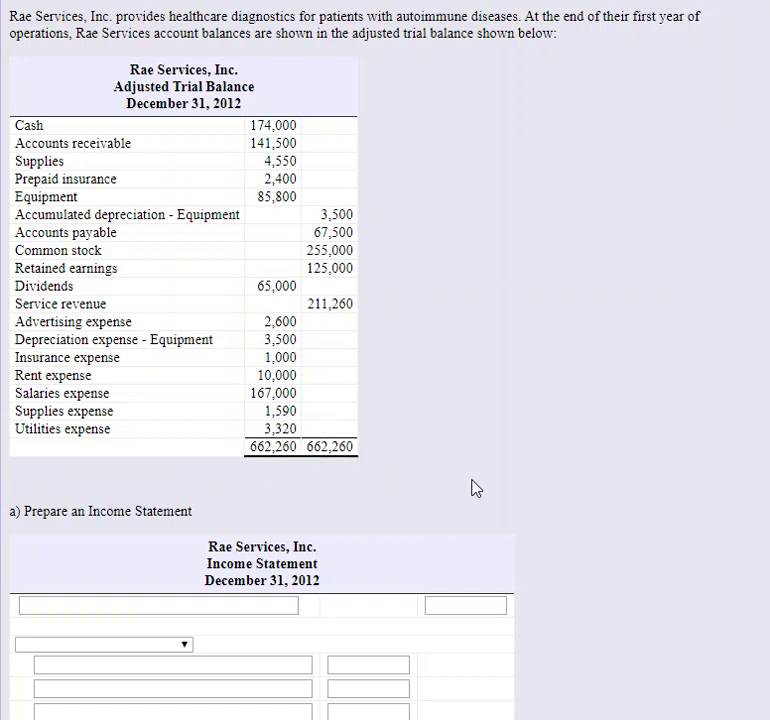
Enter Service Revenue with the amount 211260 as the opening line of the income statement
scroll(486, 453, "down", 1)
scroll(357, 458, "down", 1)
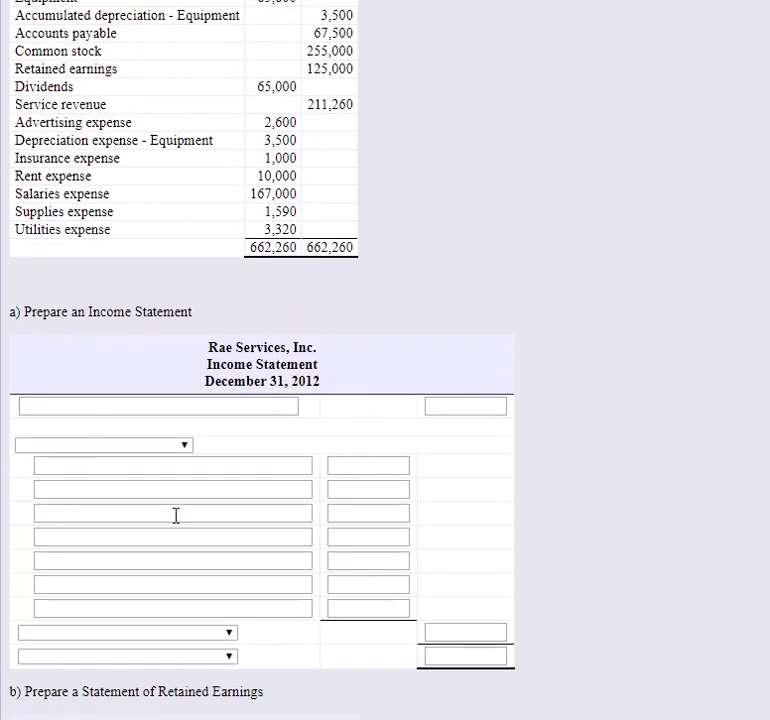
scroll(177, 514, "down", 2)
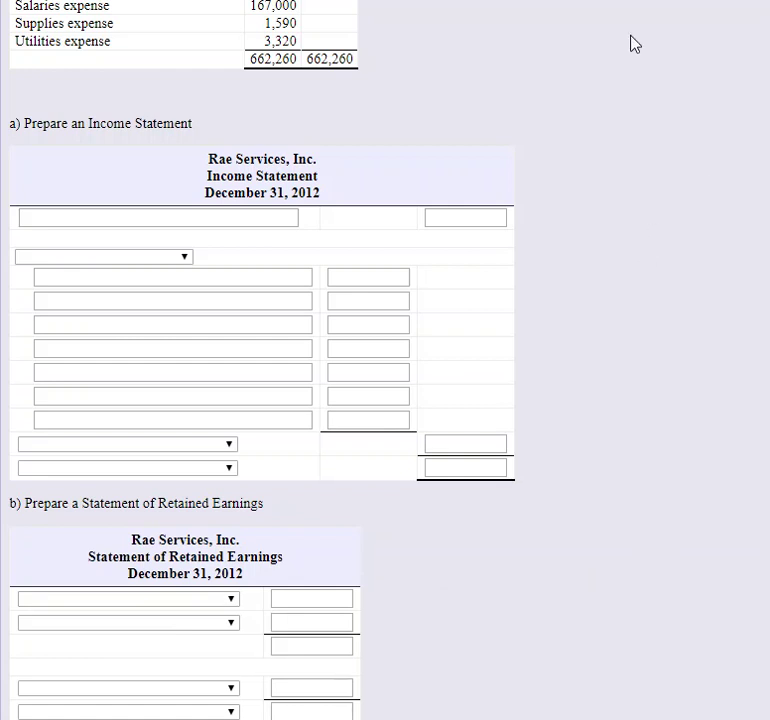
scroll(194, 710, "up", 4)
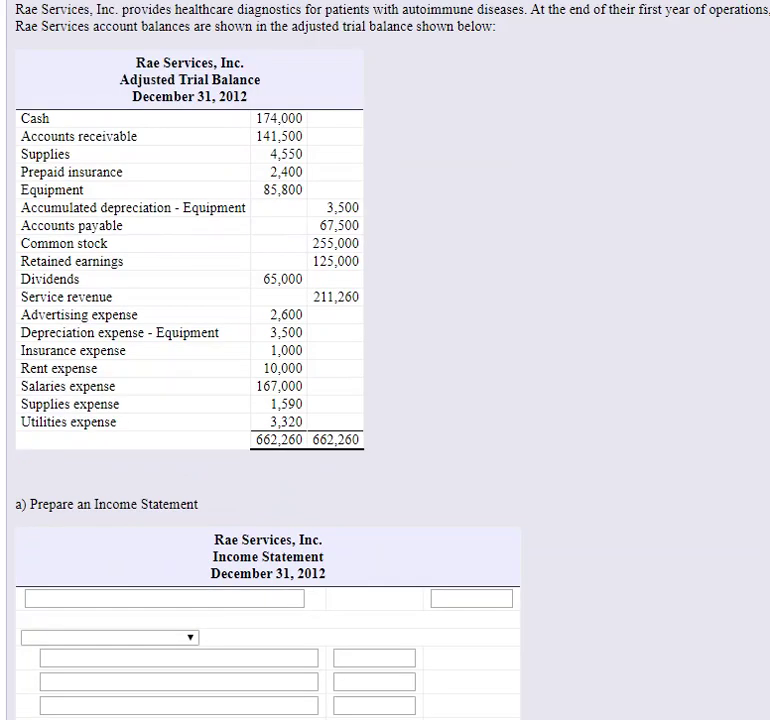
scroll(380, 545, "down", 1)
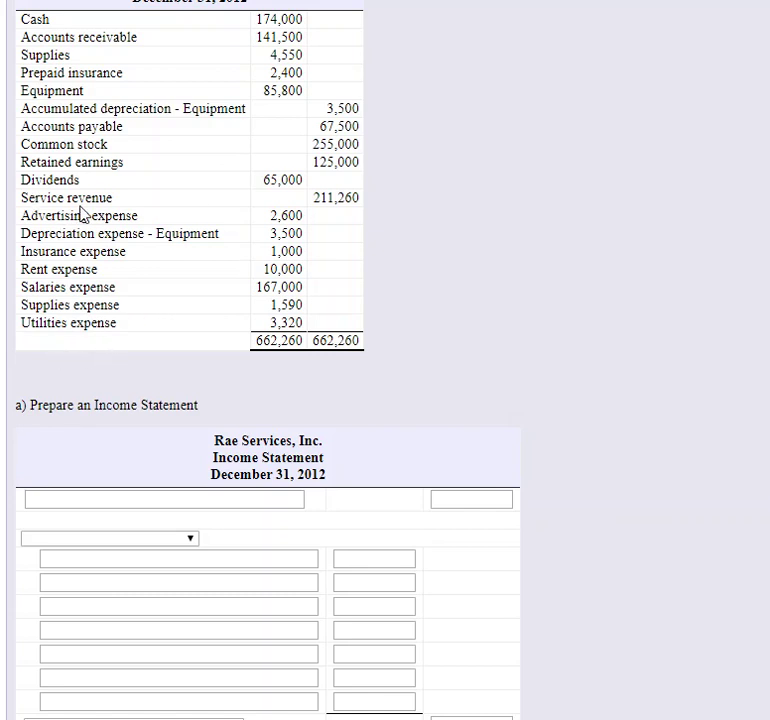
left_click(88, 503)
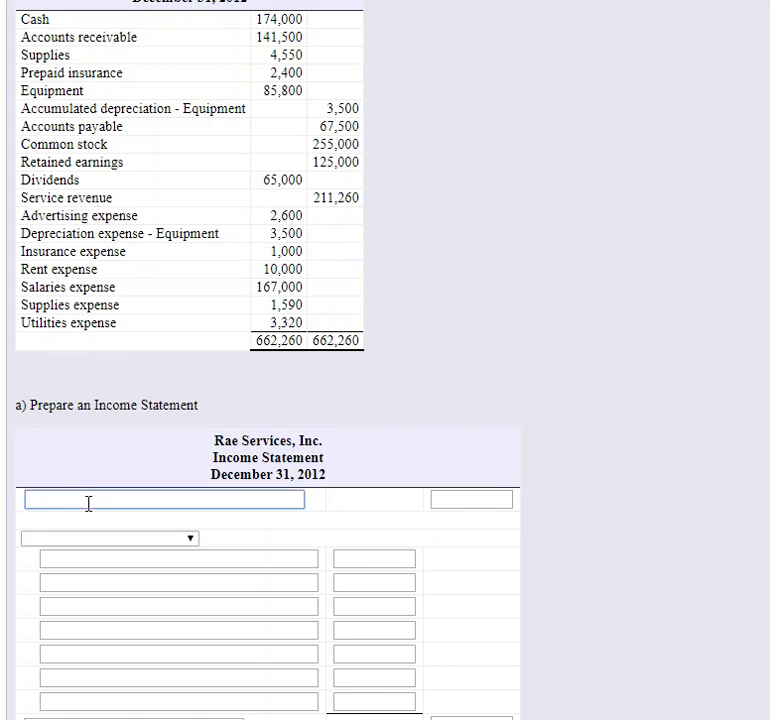
type("Service")
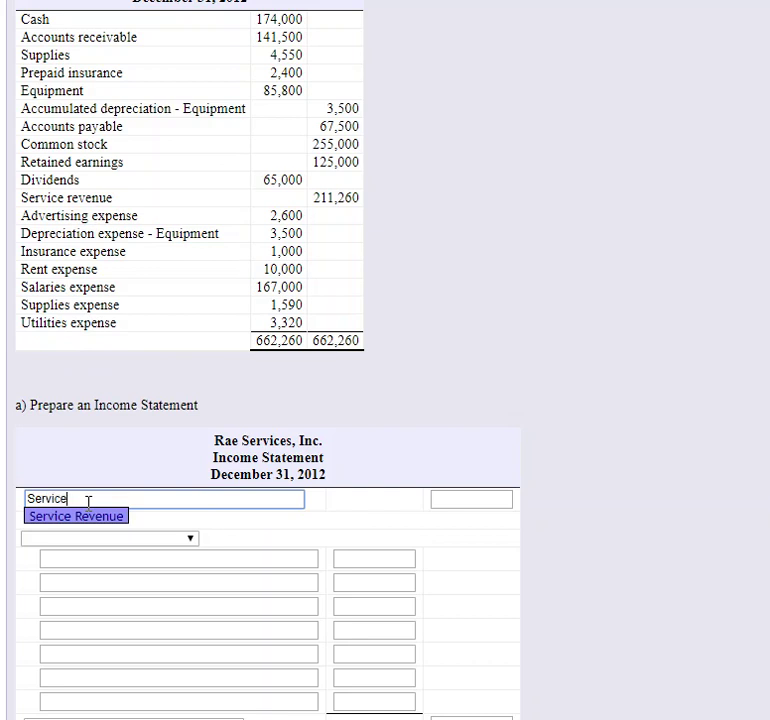
type(" Revenue")
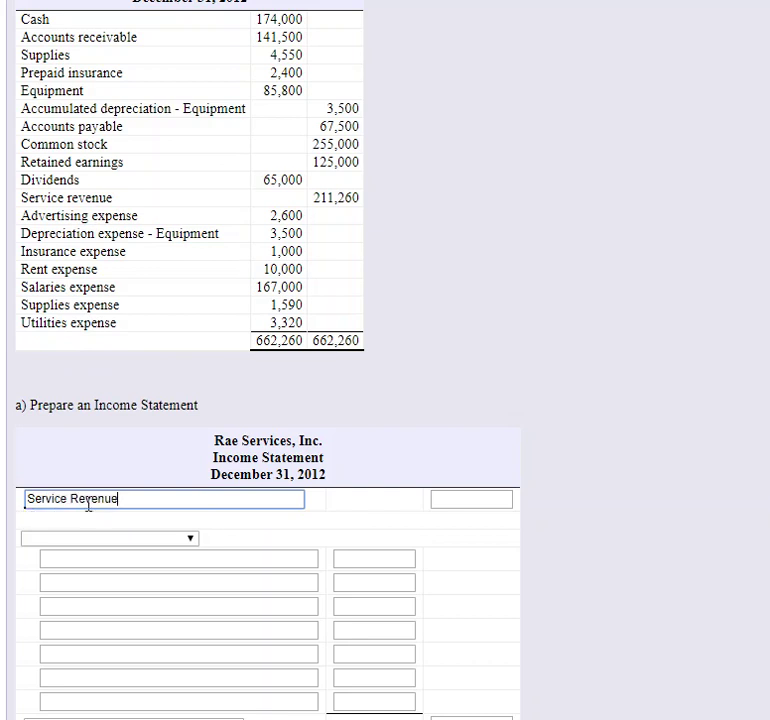
left_click(450, 503)
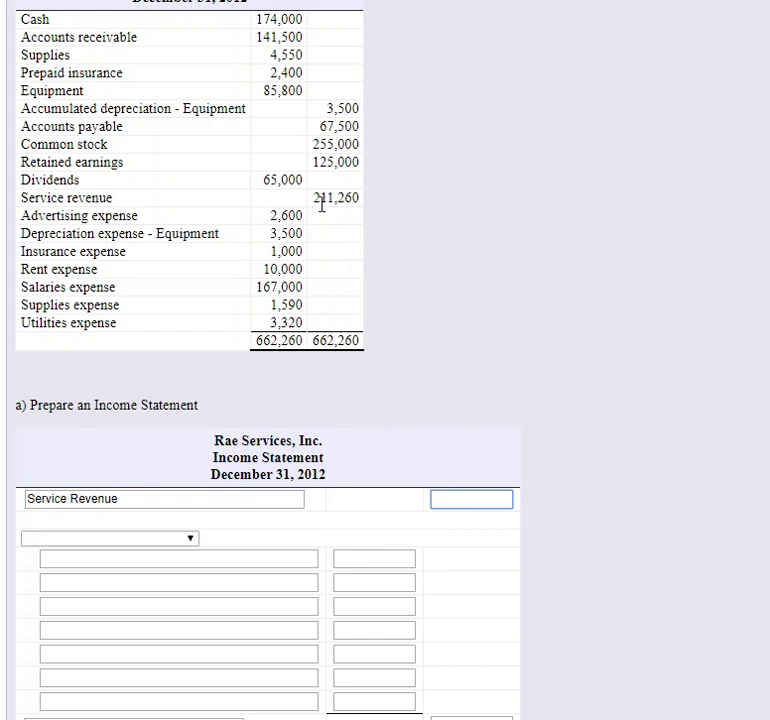
type("211260")
left_click(386, 589)
Set the income statement's section heading to "Expenses:" and enter Advertising Expense of 2600 as its first item
left_click(170, 538)
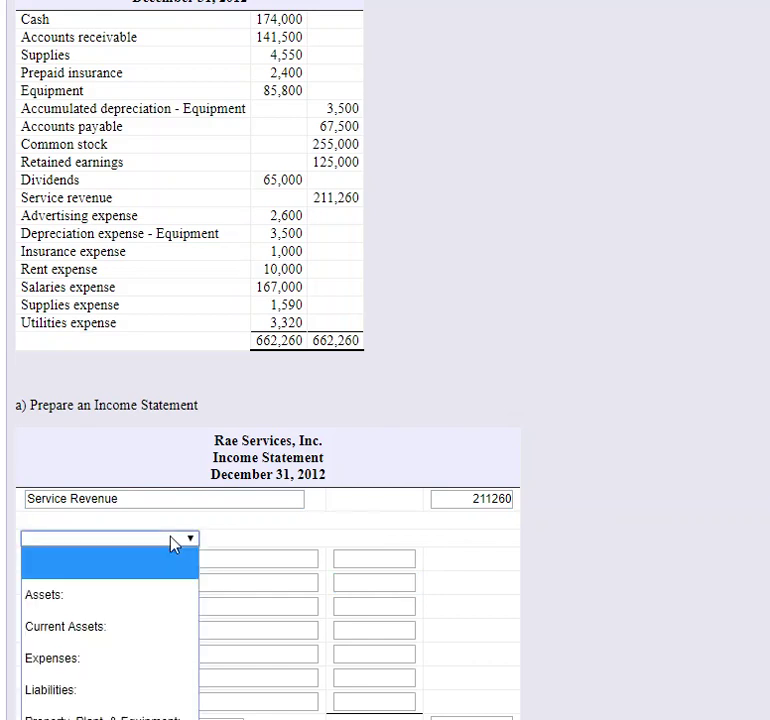
left_click(145, 658)
left_click(100, 560)
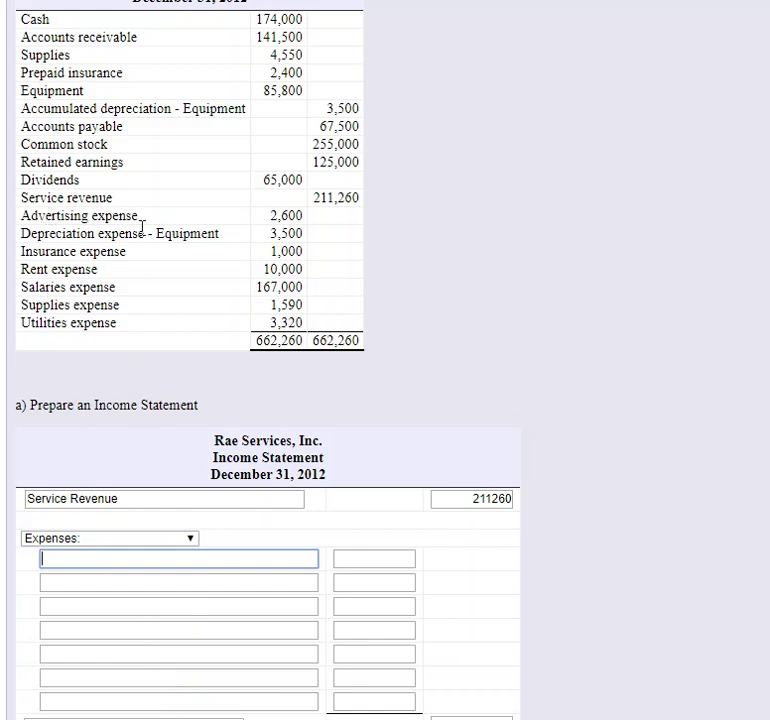
type("Adverti")
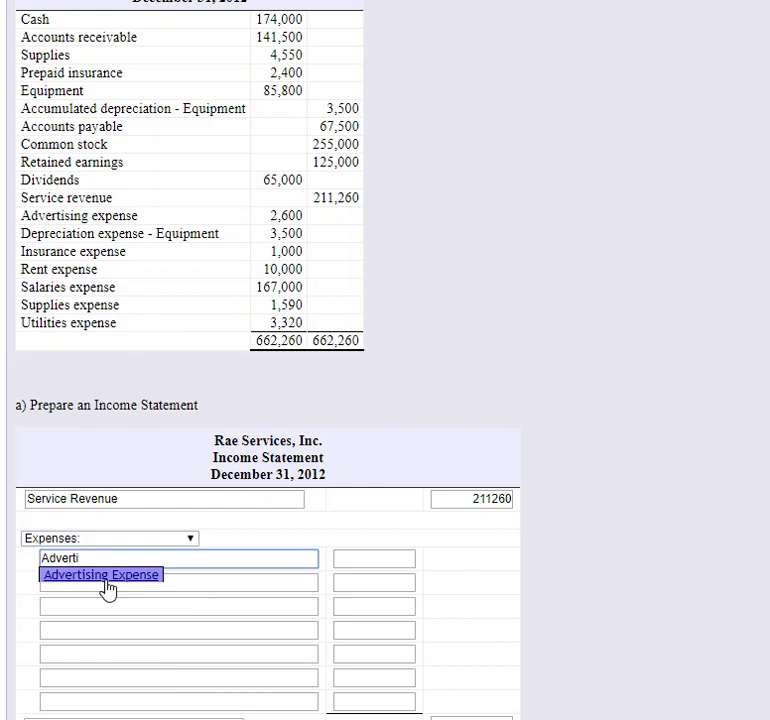
type("sing Expense")
left_click(401, 562)
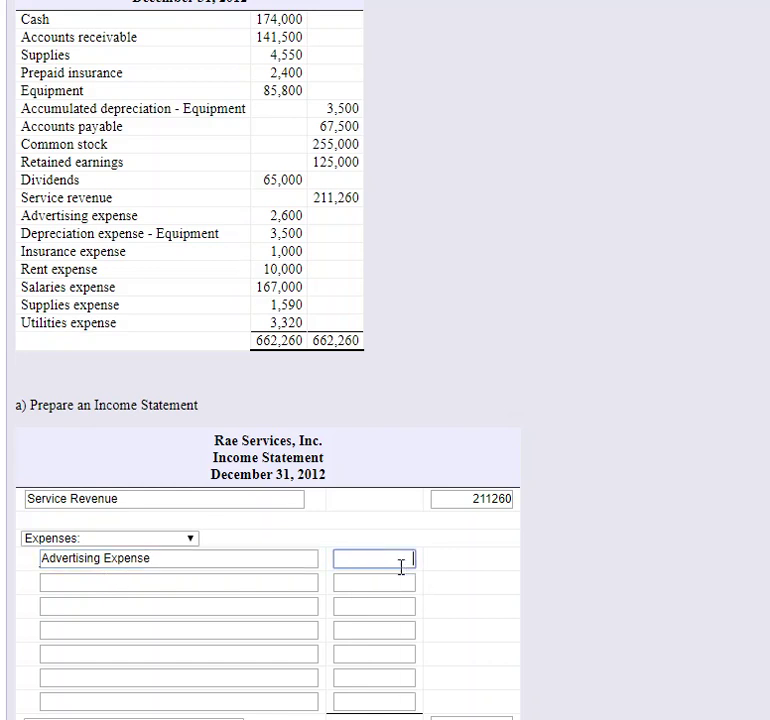
type("2600")
Enter Depreciation Expense - Equipment with the amount 3500 on the second expense line
left_click(295, 582)
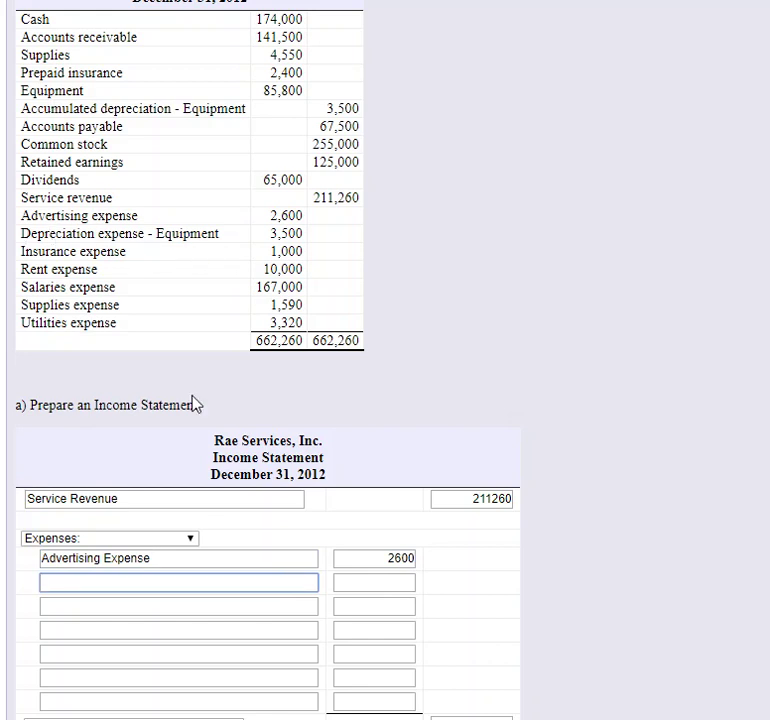
type("Depre")
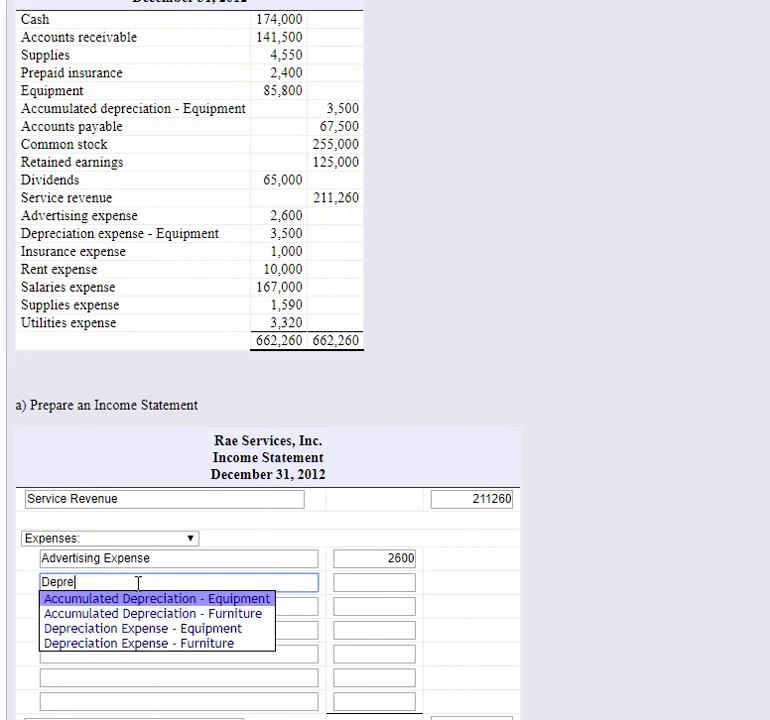
key("Escape")
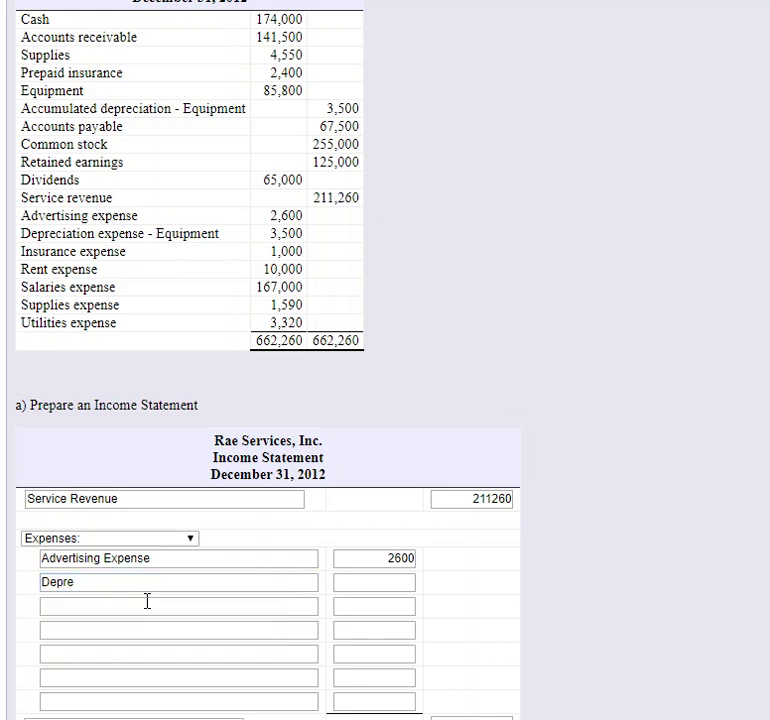
left_click(135, 585)
type("c")
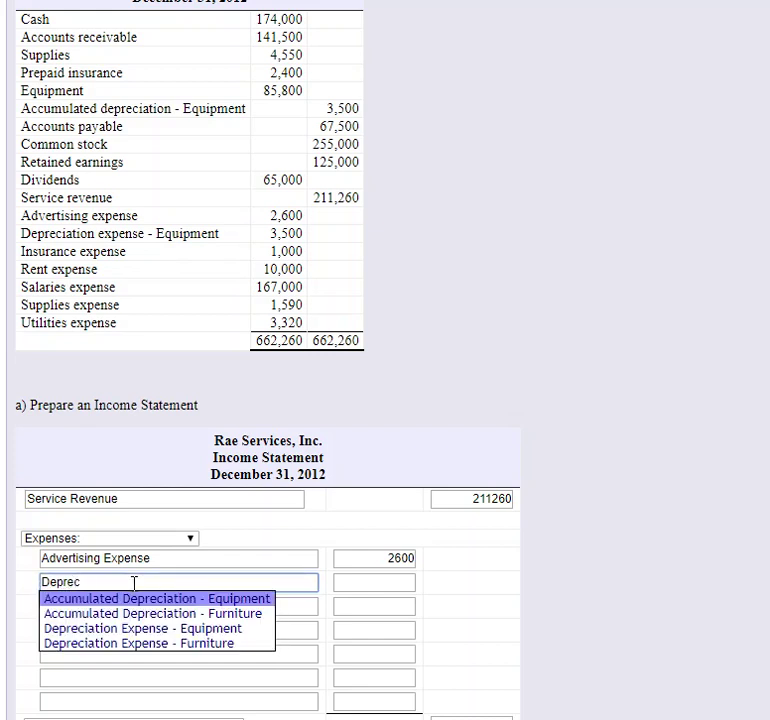
type("iation Expense - Equi")
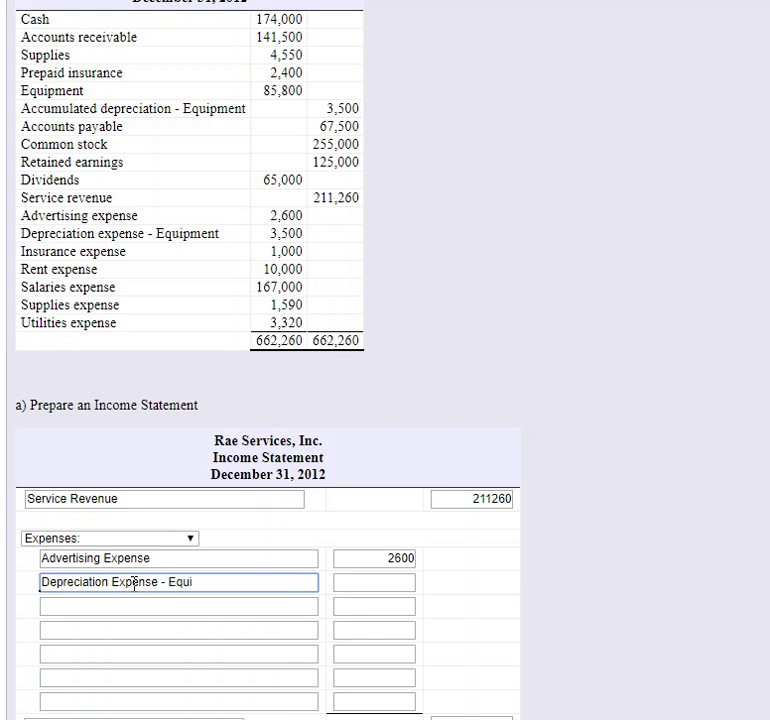
type("pment")
left_click(394, 580)
type("3500")
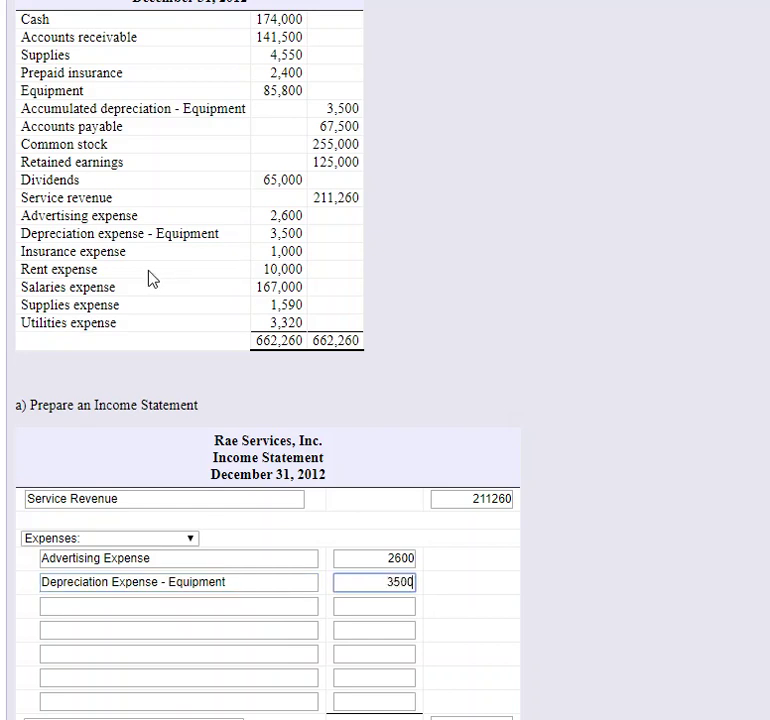
Copy "Insurance expense" from the trial balance into the third expense line and enter 1000 as its amount
left_click_drag(130, 252, 36, 251)
key("ctrl+c")
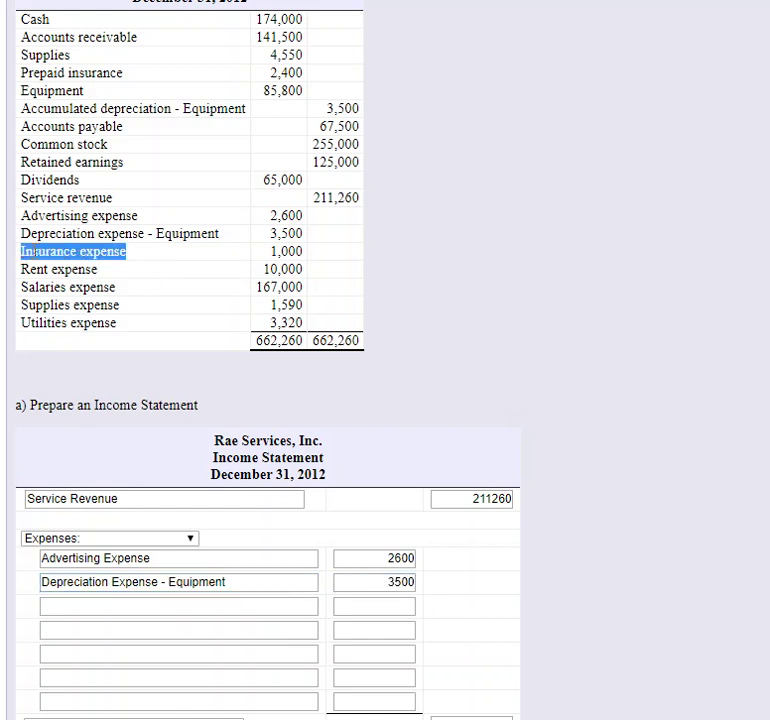
left_click(46, 605)
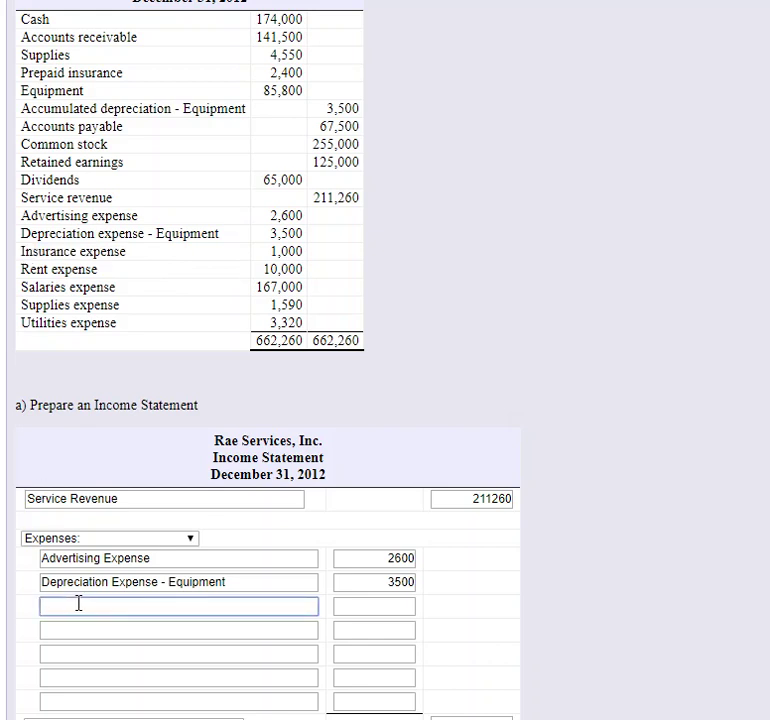
key("ctrl+v")
left_click(396, 608)
type("1000")
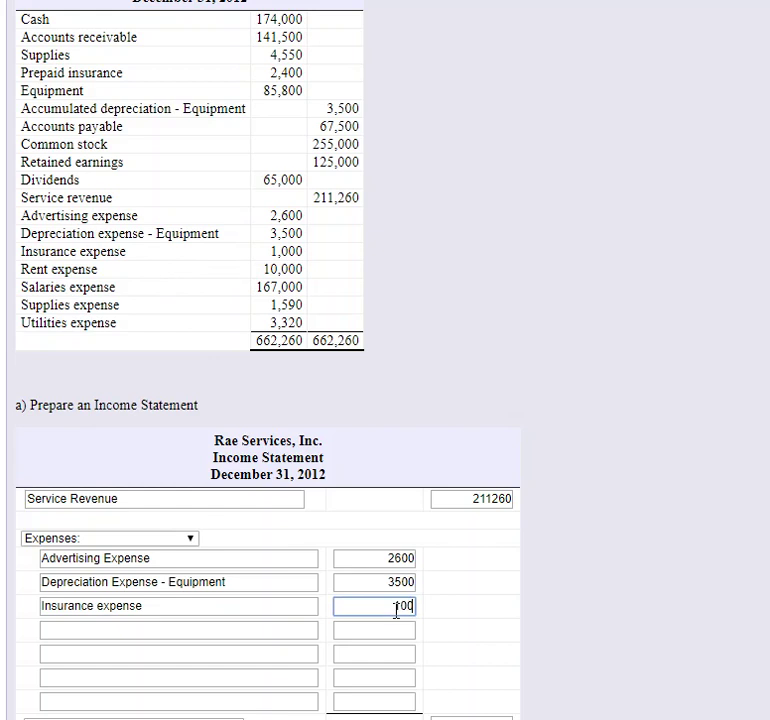
Copy "Rent expense" from the trial balance into the fourth expense line and enter 10000 as its amount
left_click(263, 629)
left_click_drag(100, 270, 28, 276)
key("ctrl+c")
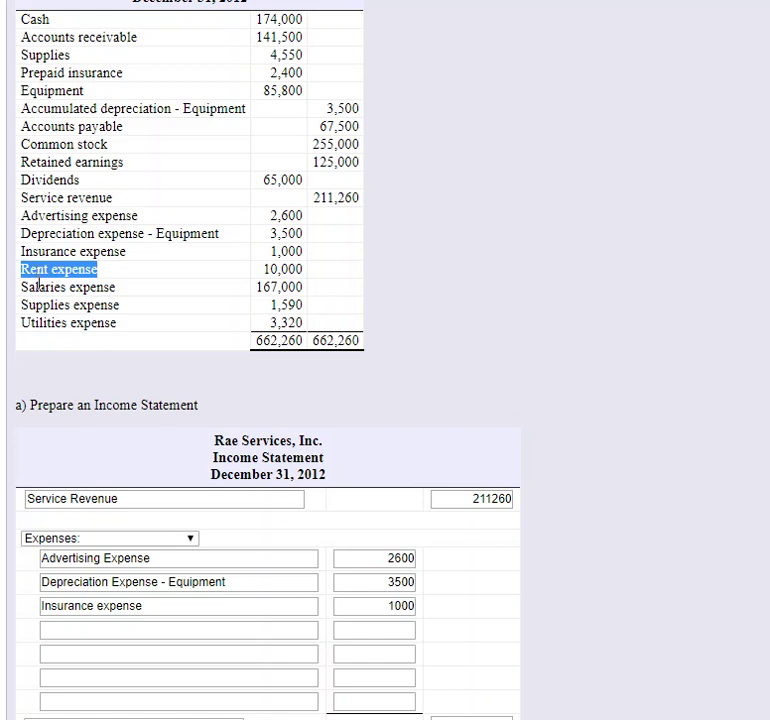
left_click(249, 632)
key("ctrl+v")
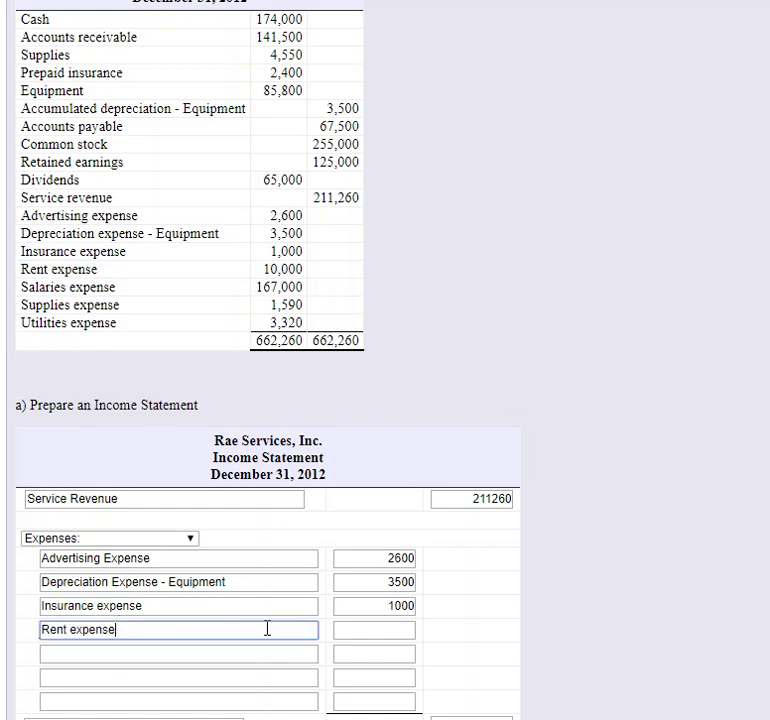
left_click(381, 628)
left_click(371, 631)
type("10000")
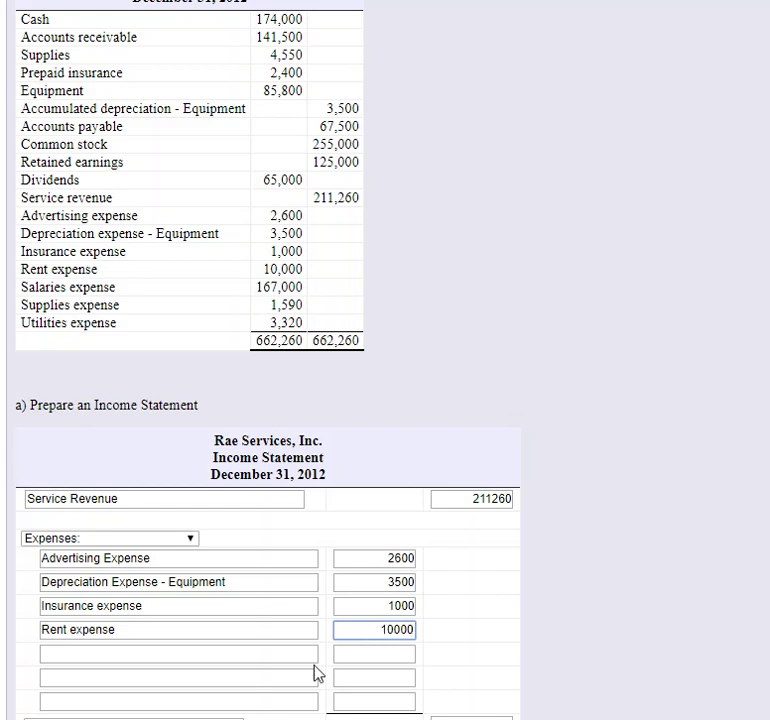
Copy "Salaries expense" from the trial balance into the fifth expense line and enter 167000 as its amount
key("Tab")
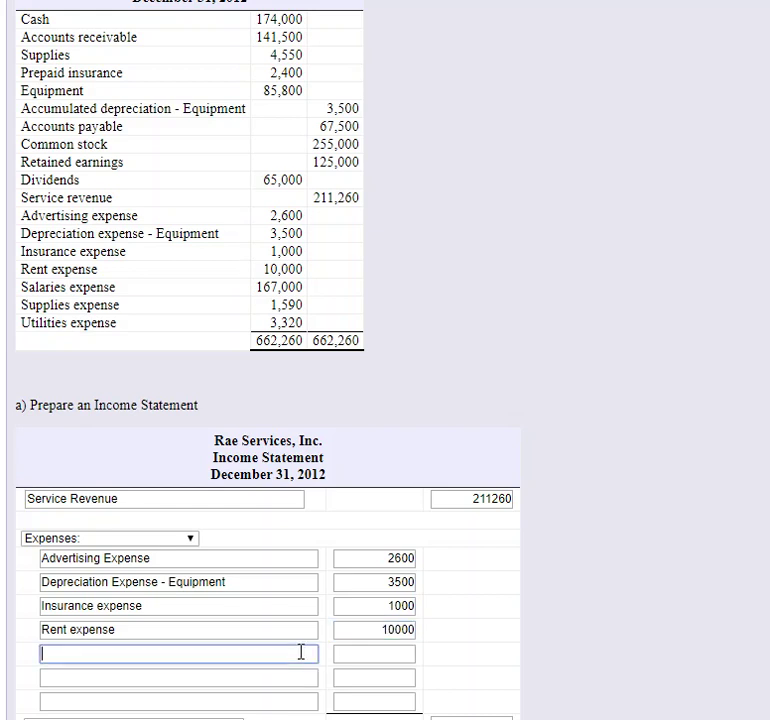
left_click_drag(131, 290, 22, 288)
key("ctrl+c")
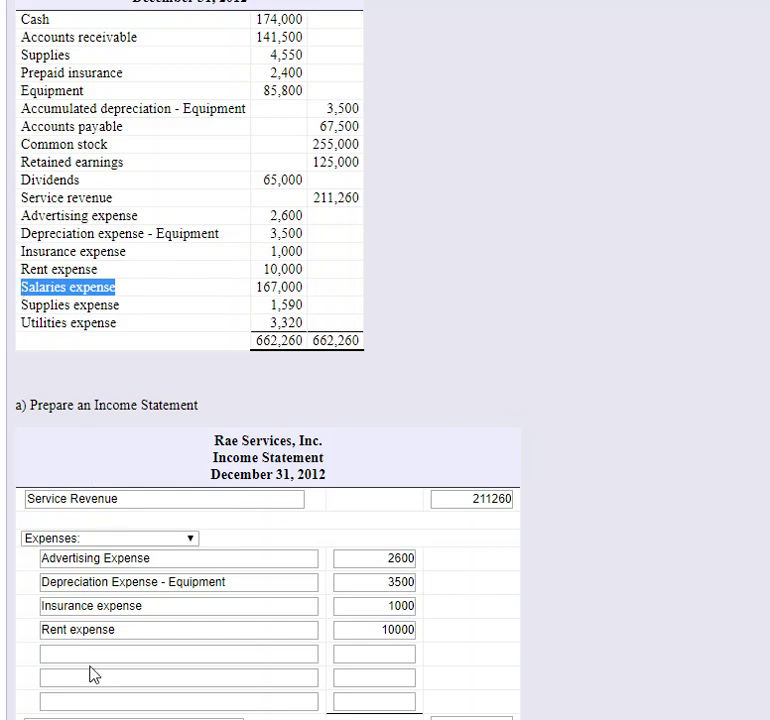
left_click(93, 655)
key("ctrl+v")
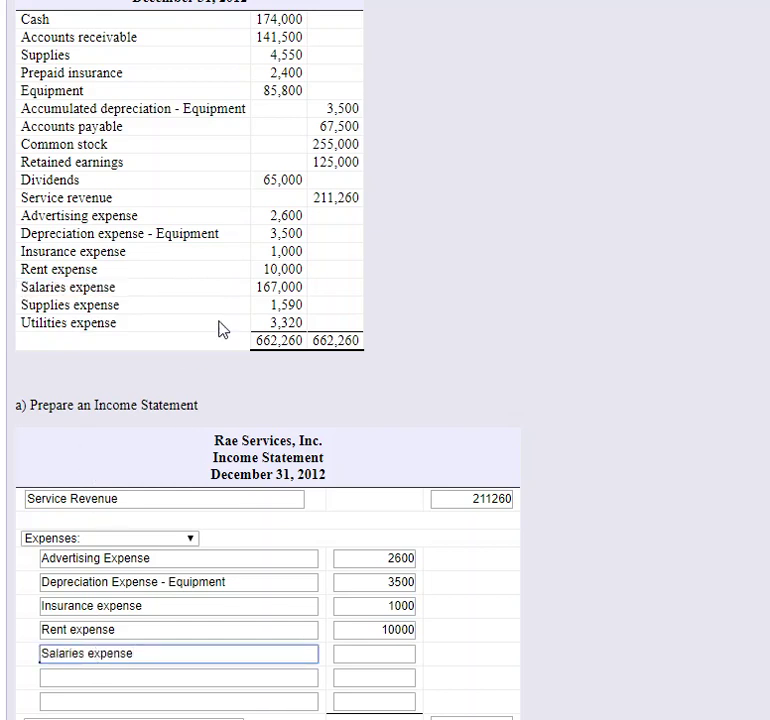
left_click(380, 655)
type("167000")
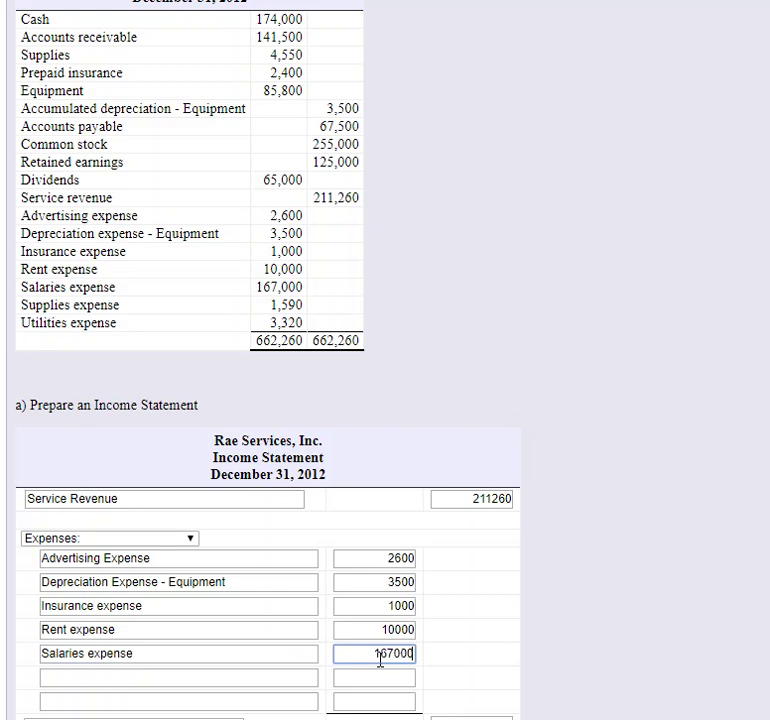
Copy "Supplies expense" from the trial balance into the sixth expense line and enter 1590 as its amount
left_click_drag(120, 305, 21, 305)
key("ctrl+c")
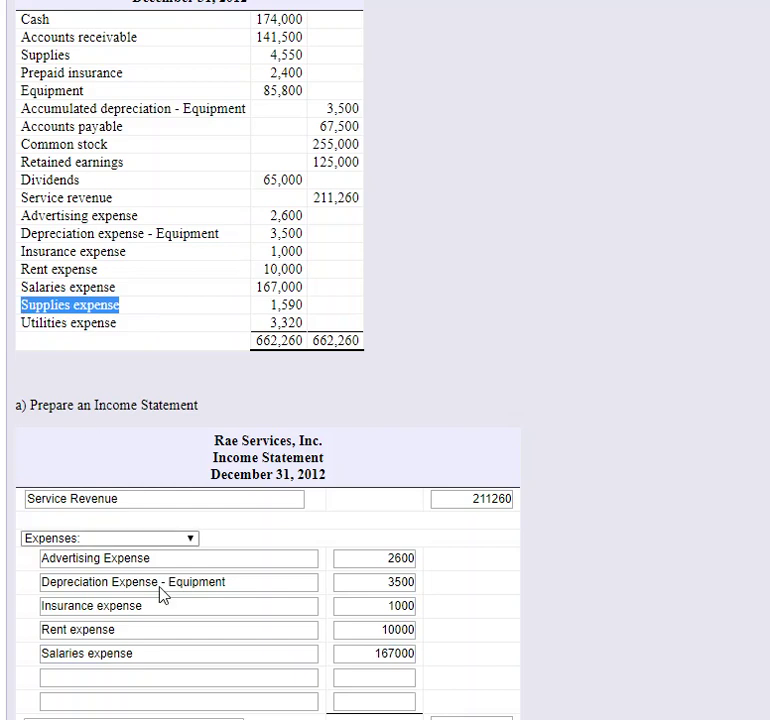
left_click(146, 680)
key("ctrl+v")
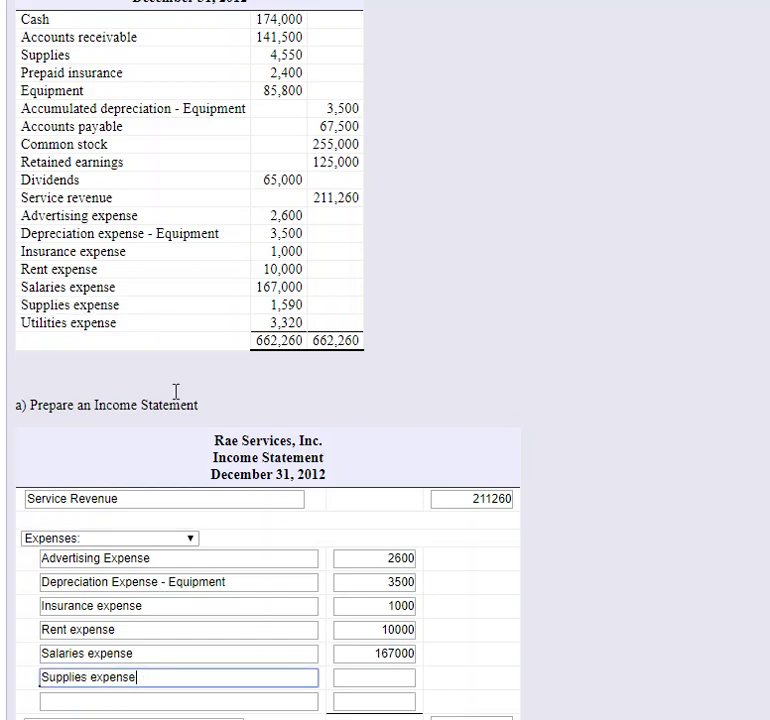
left_click(377, 679)
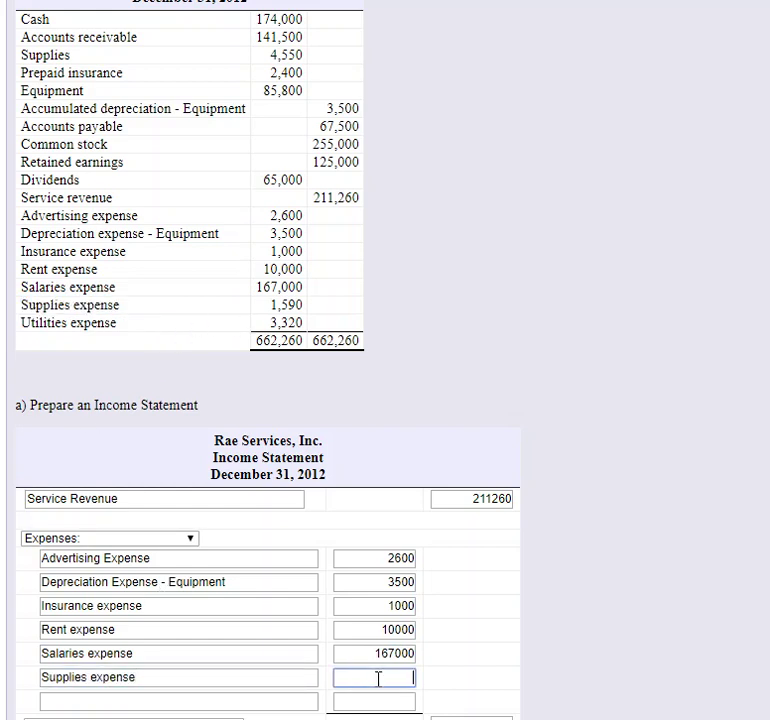
type("1590")
Copy "Utilities expense" from the trial balance into the last expense line and enter 3320 as its amount
left_click(270, 698)
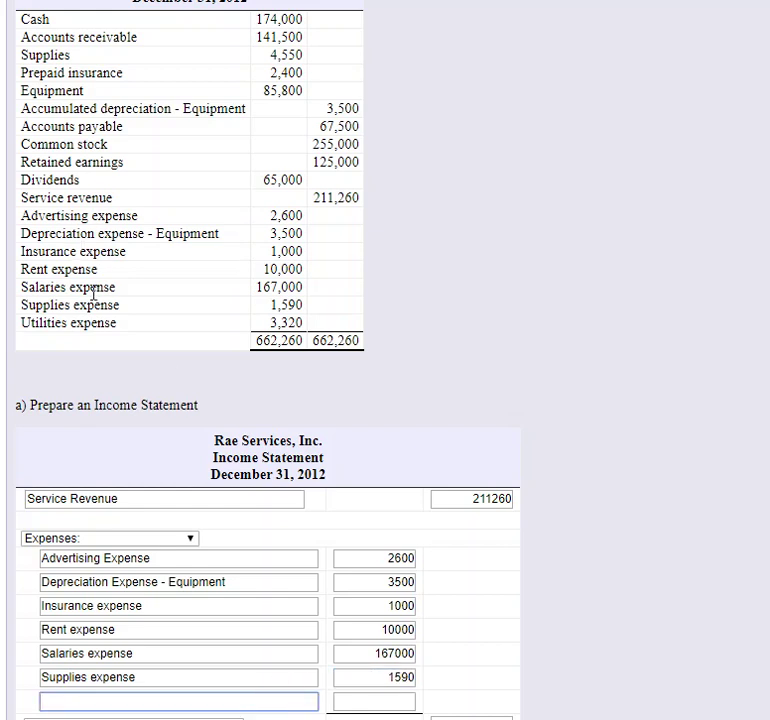
left_click_drag(120, 331, 17, 324)
key("ctrl+c")
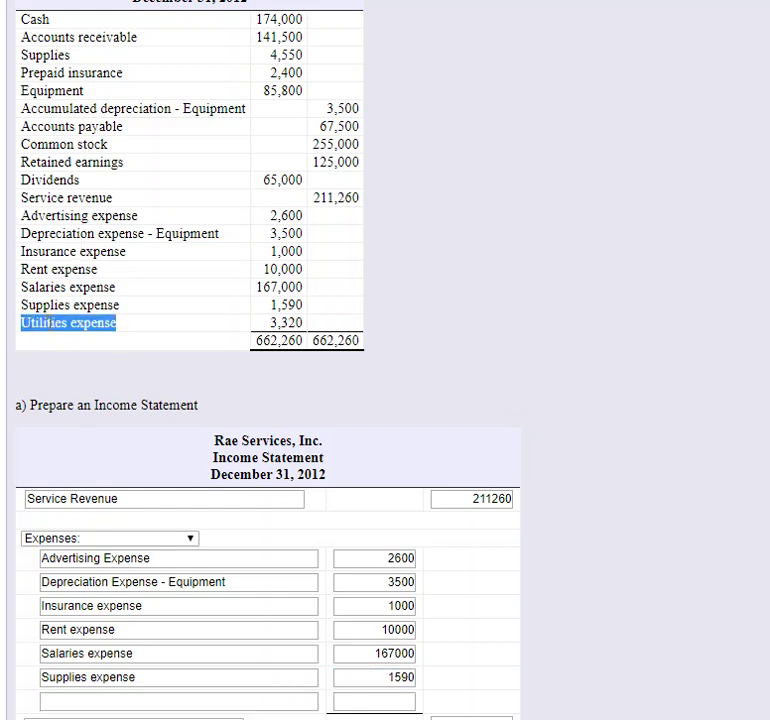
left_click(144, 700)
key("ctrl+v")
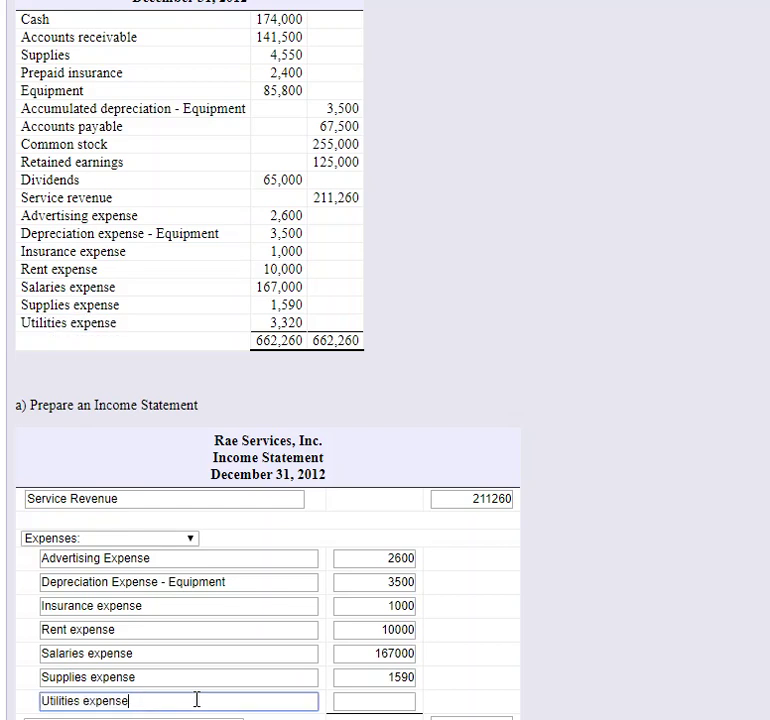
left_click(395, 696)
type("3320")
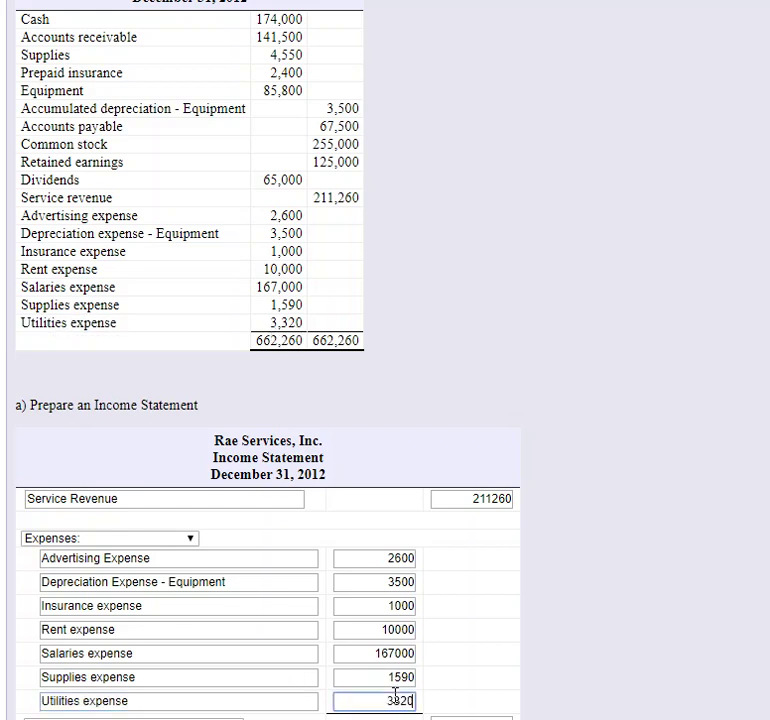
Complete the income statement's last two lines with Total Expenses of 189010 and Net Income of 22250
scroll(437, 640, "down", 1)
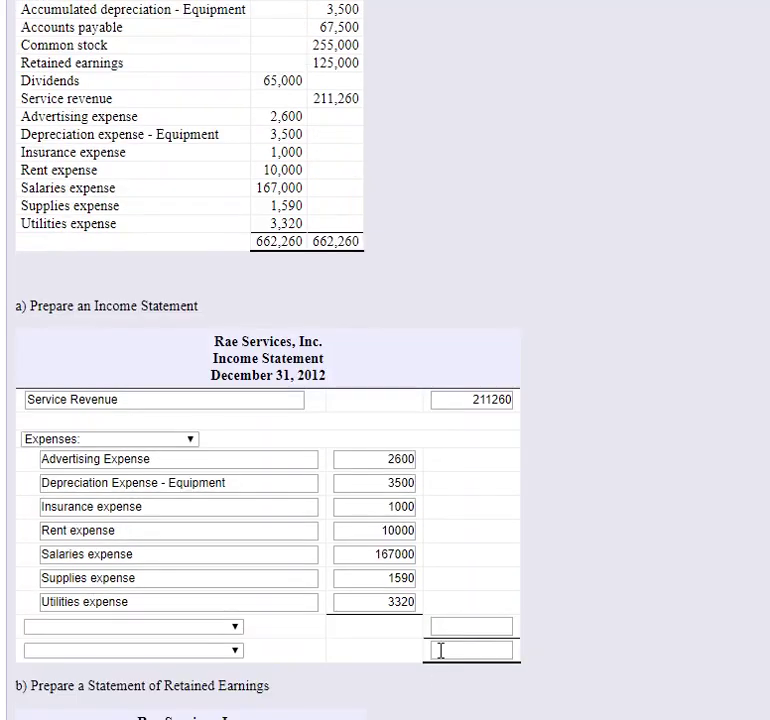
left_click(213, 630)
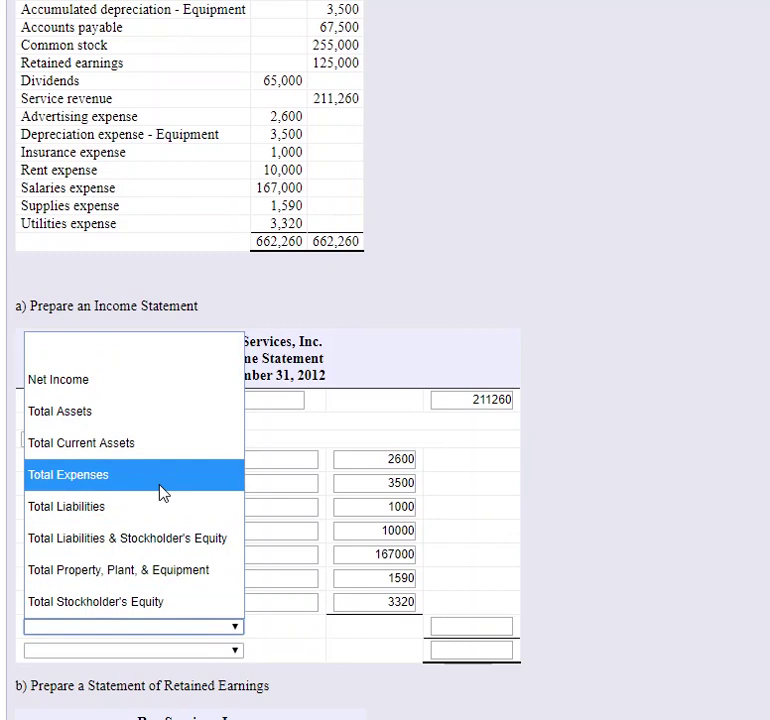
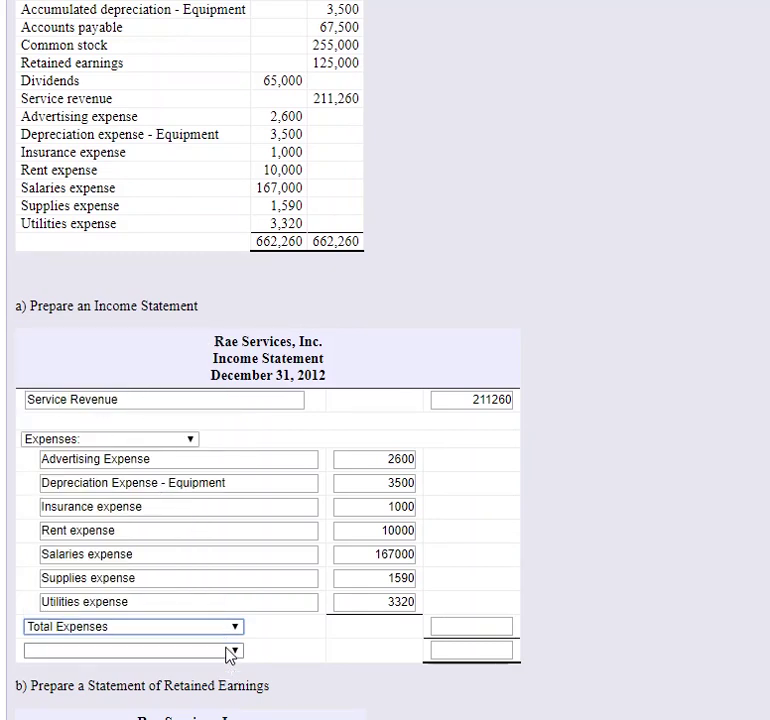
left_click(231, 651)
left_click(163, 410)
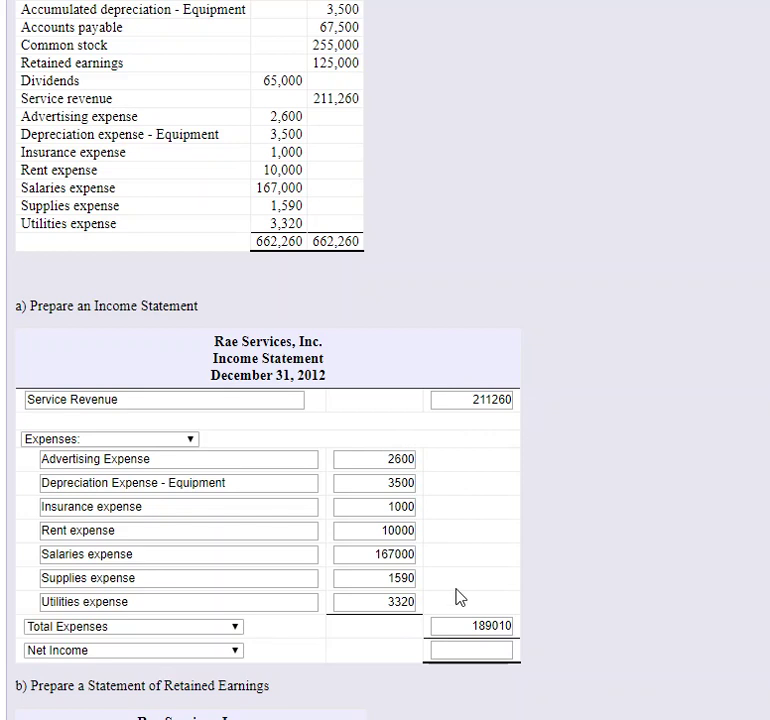
left_click(483, 650)
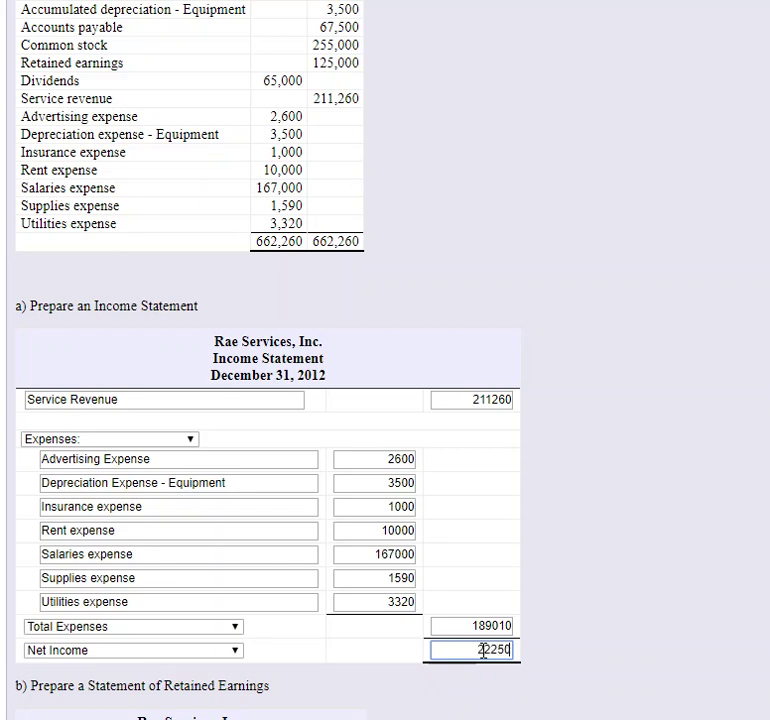
left_click(530, 593)
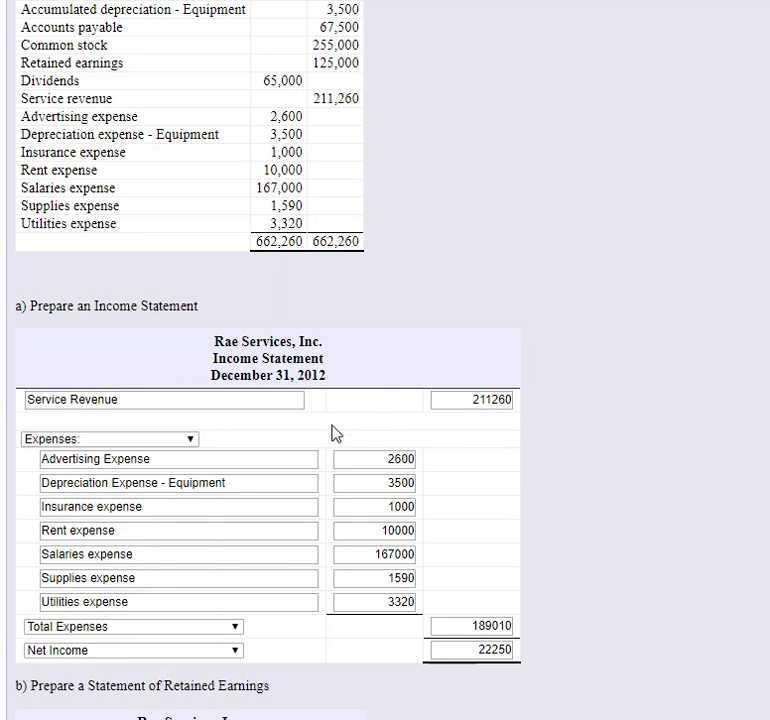
Set the first line of the Statement of Retained Earnings to "Retained Earnings, beginning balance" with 125000 from the trial balance
scroll(407, 296, "up", 3)
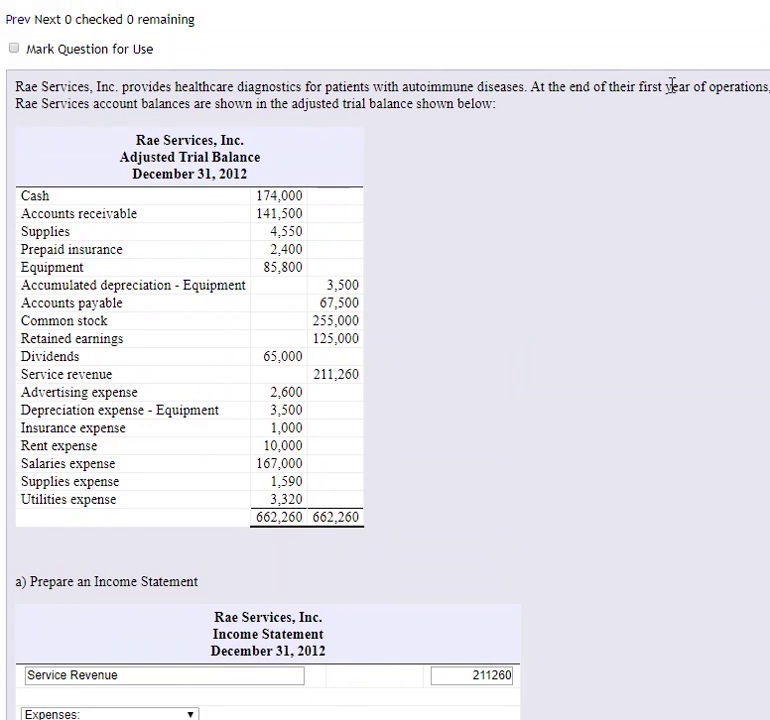
scroll(686, 309, "down", 3)
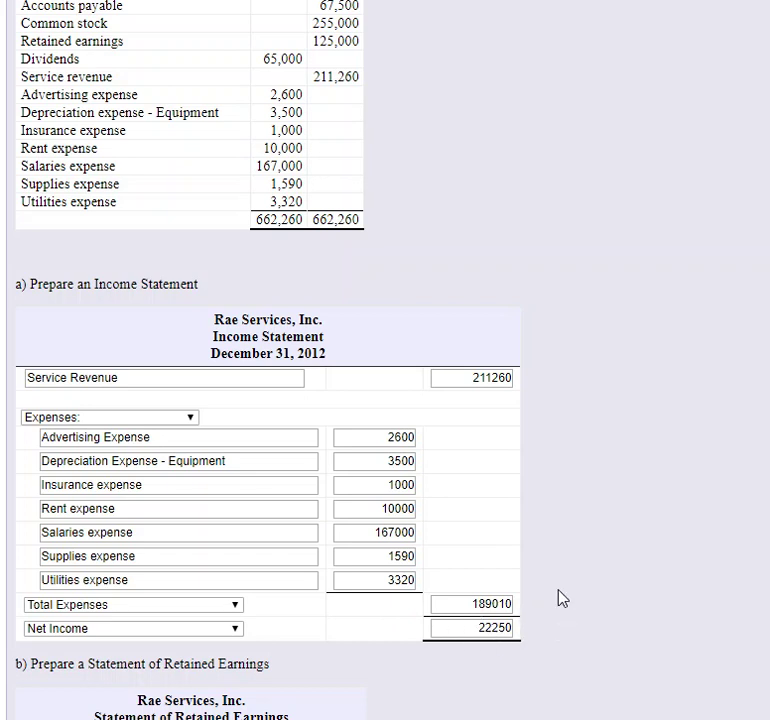
scroll(562, 598, "down", 1)
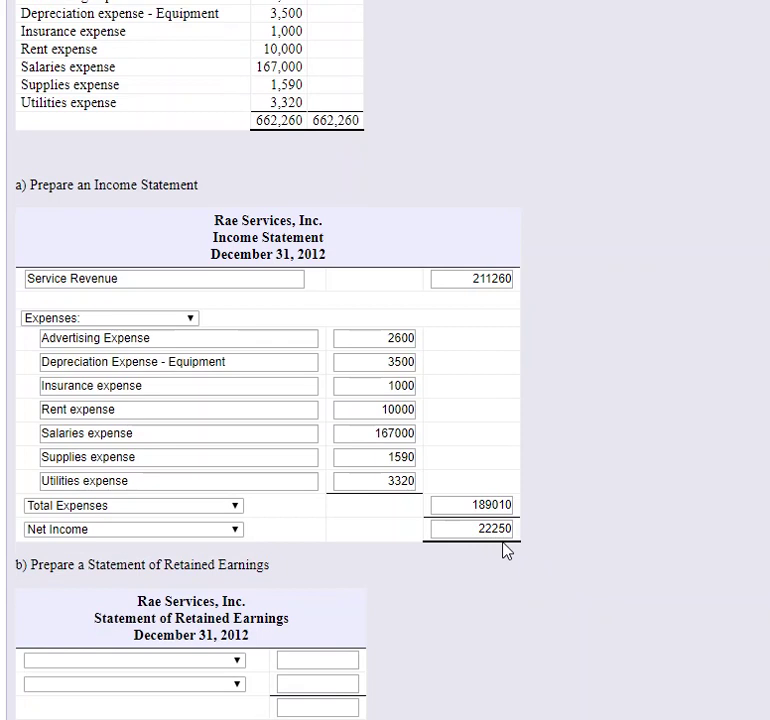
scroll(443, 636, "down", 2)
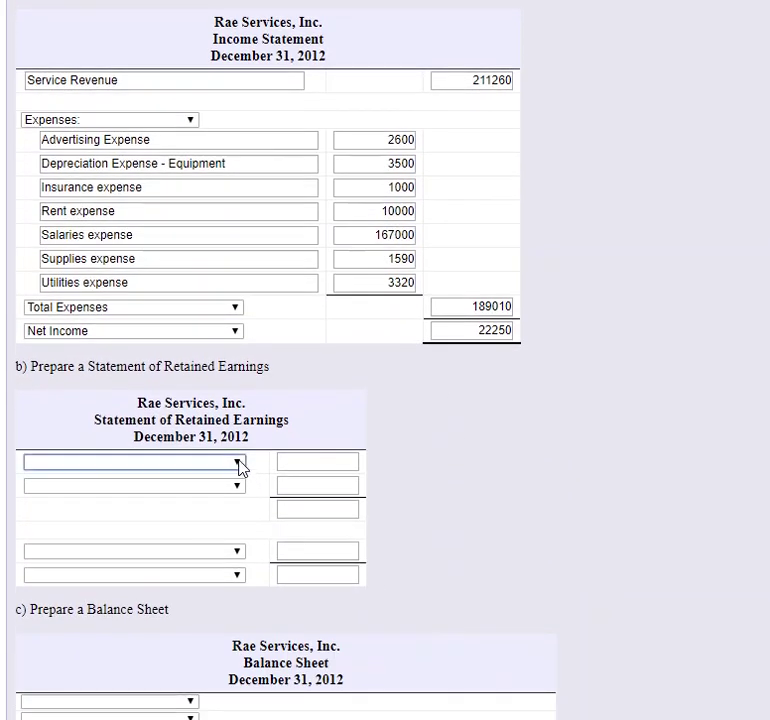
left_click(237, 464)
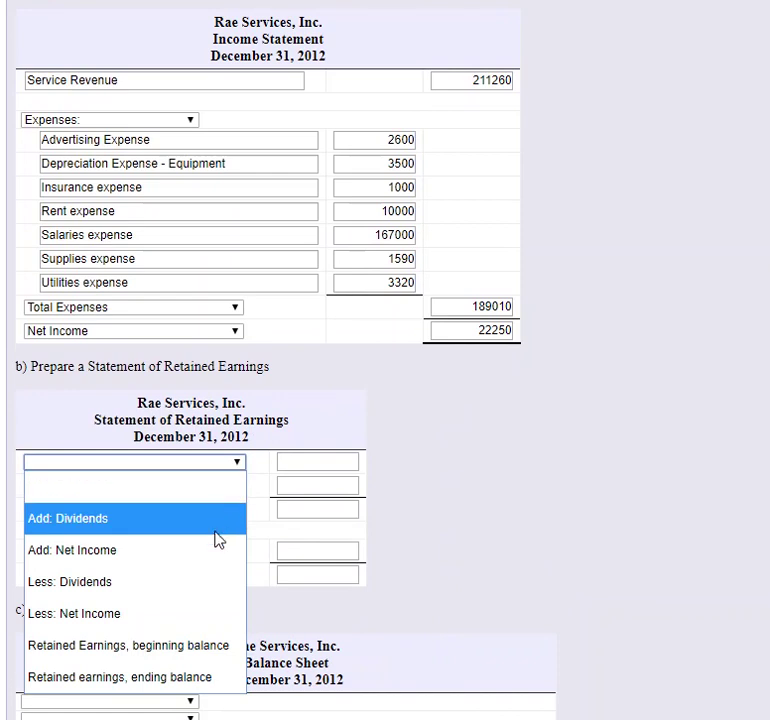
left_click(210, 646)
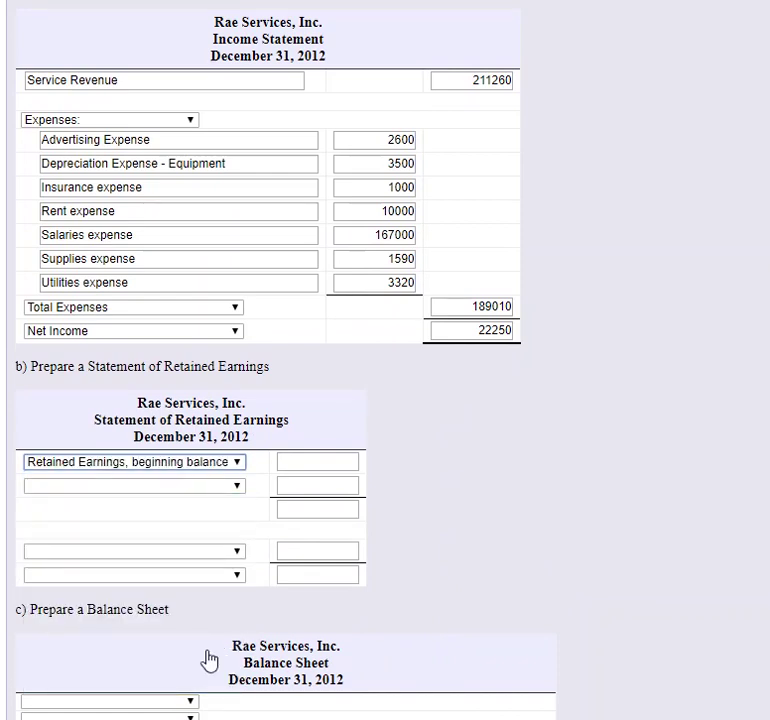
scroll(380, 470, "up", 6)
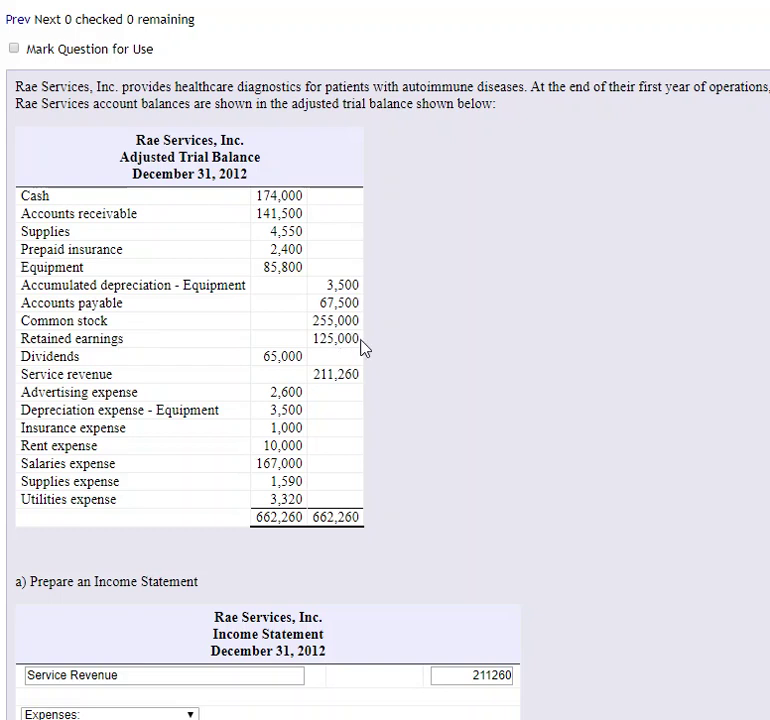
scroll(363, 349, "down", 4)
scroll(363, 341, "up", 3)
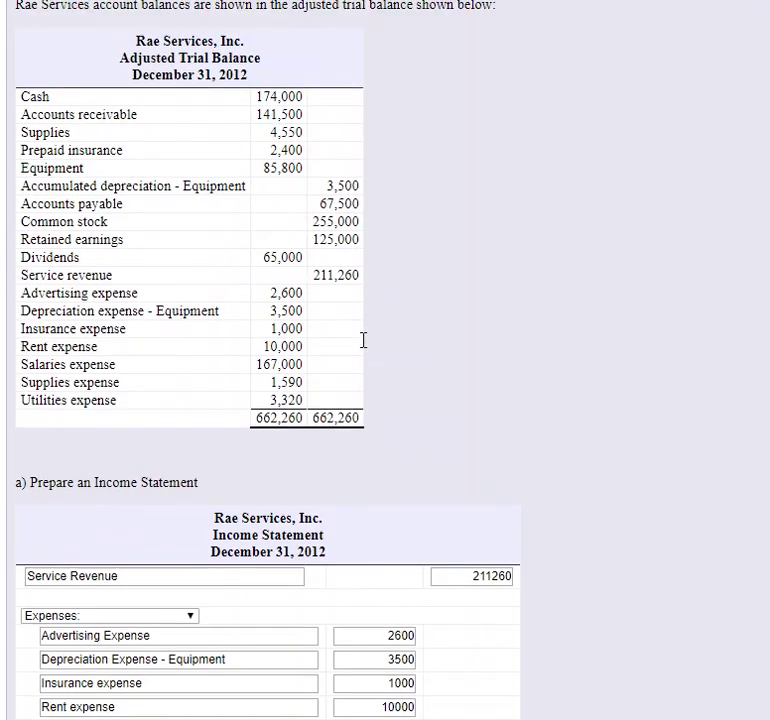
scroll(363, 341, "up", 1)
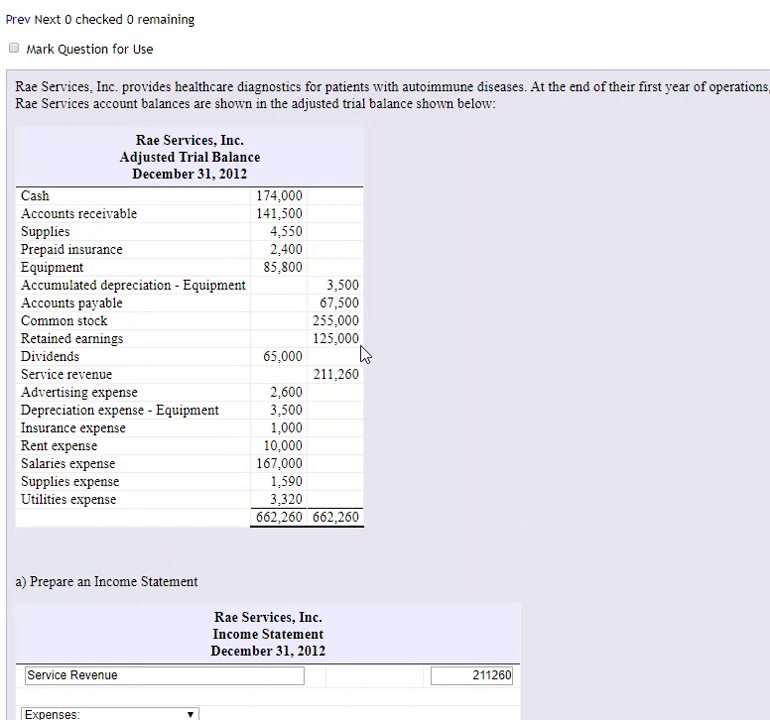
scroll(363, 352, "down", 7)
left_click(327, 364)
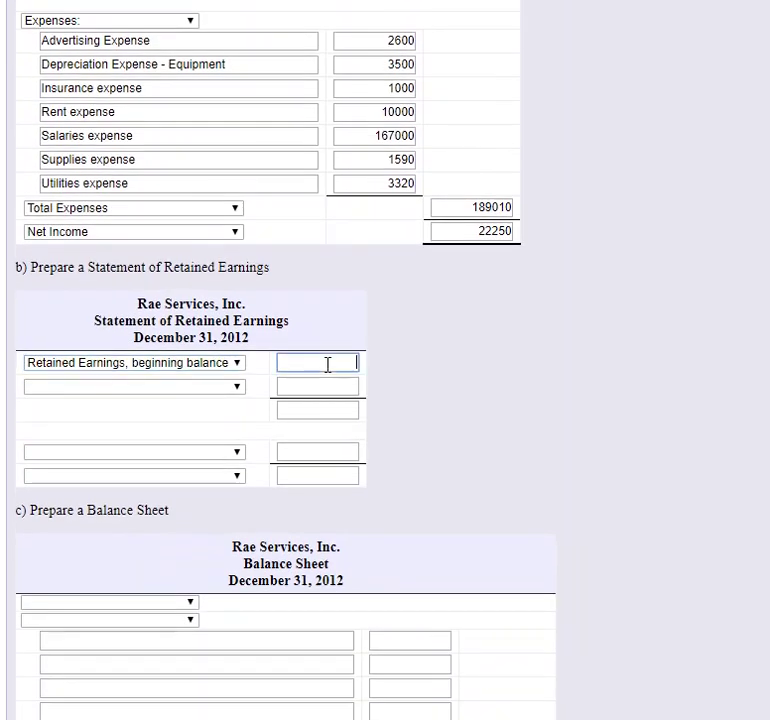
type("125000")
Set the second retained earnings line to "Add: Net Income" with 22250 and enter 147250 as the subtotal
left_click(205, 390)
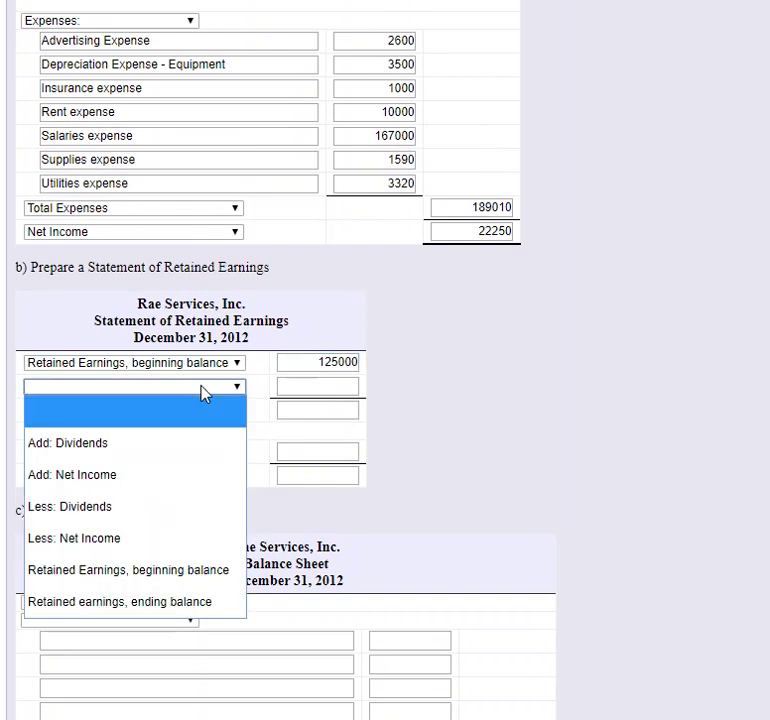
left_click(167, 489)
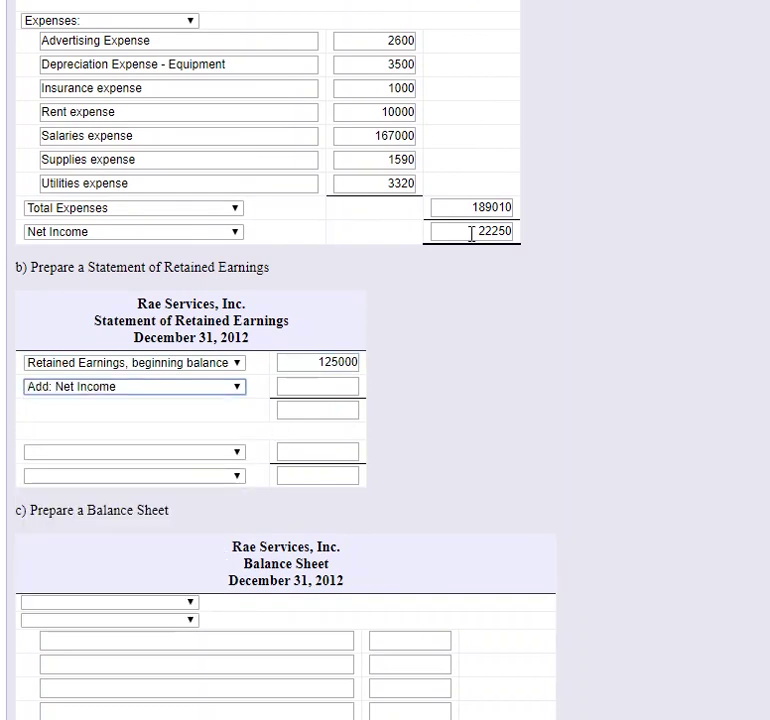
left_click(330, 386)
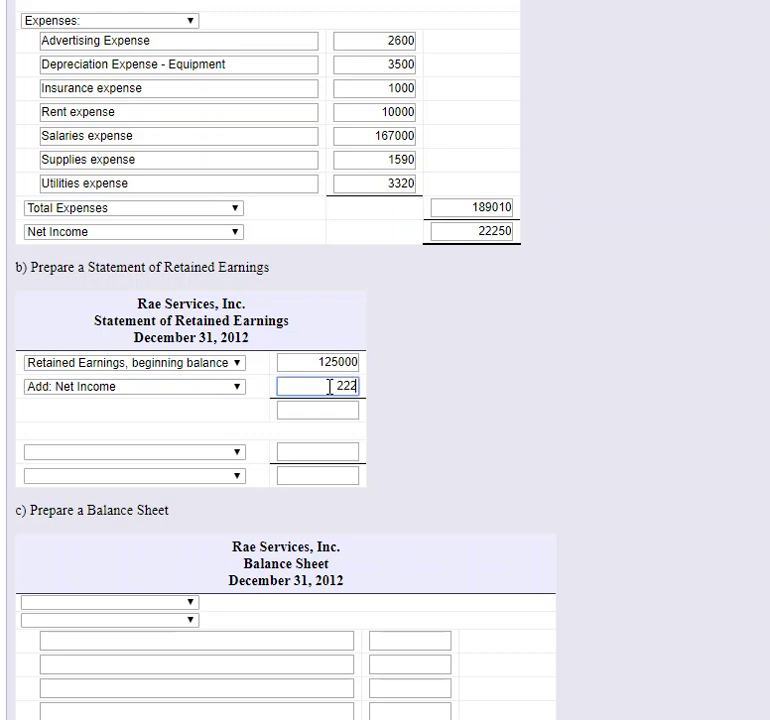
left_click(327, 405)
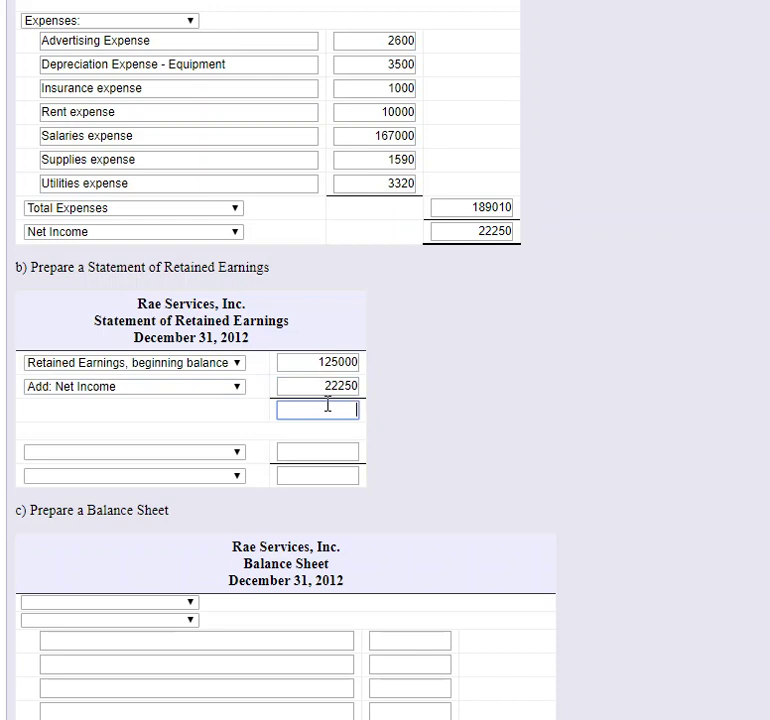
type("78250")
left_click(338, 409)
key("BackSpace")
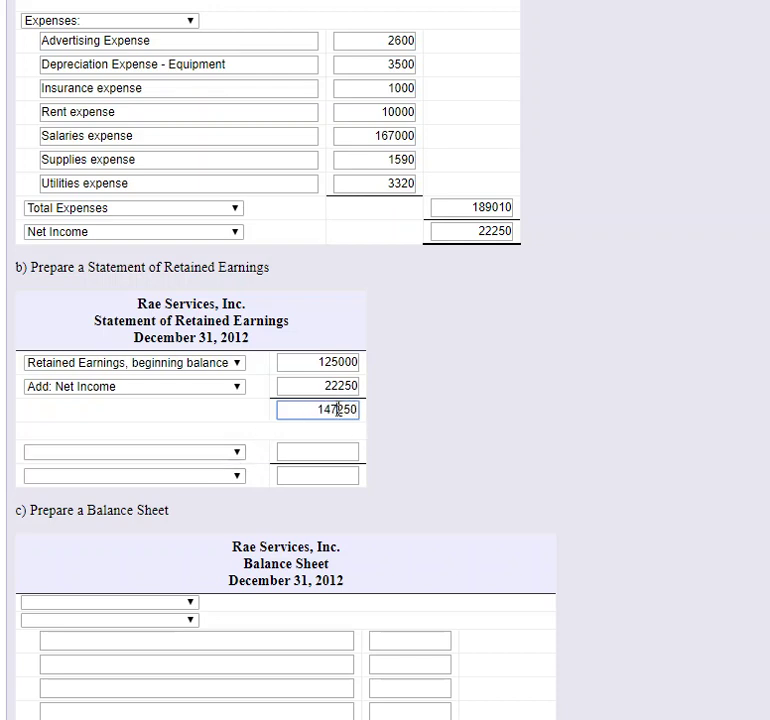
Set the line below the retained earnings subtotal to "Less: Dividends" with 65000 from the trial balance
left_click(236, 451)
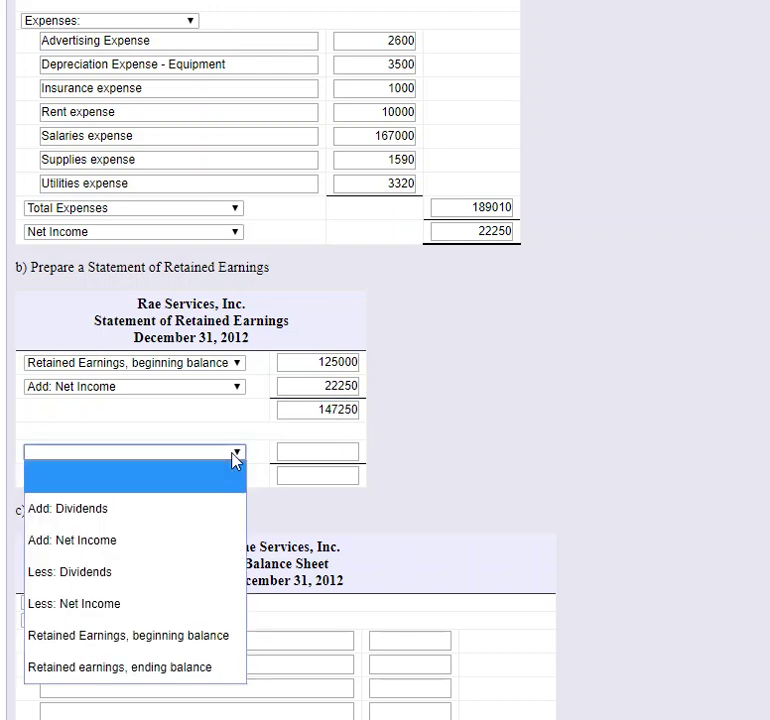
left_click(205, 573)
scroll(545, 408, "up", 5)
scroll(241, 344, "up", 2)
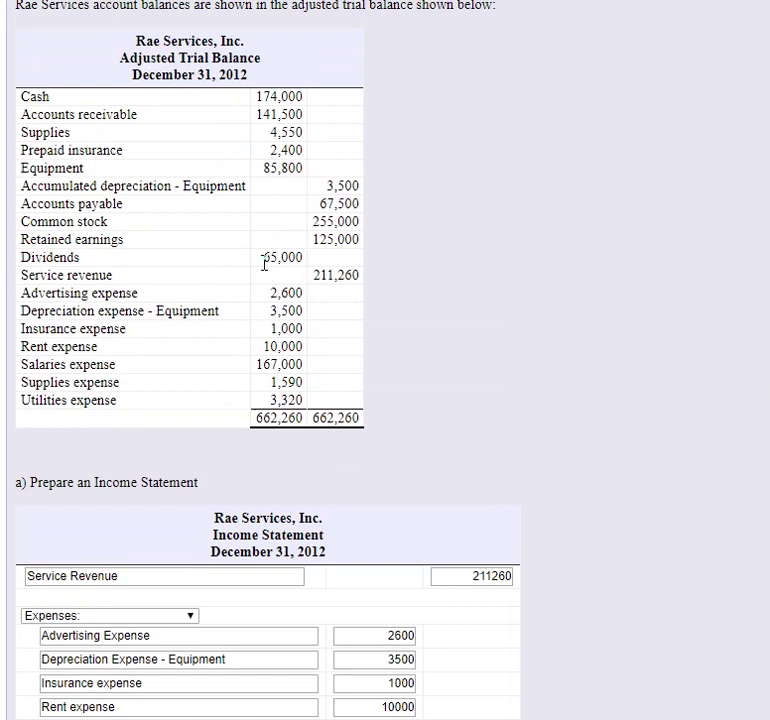
scroll(278, 316, "down", 5)
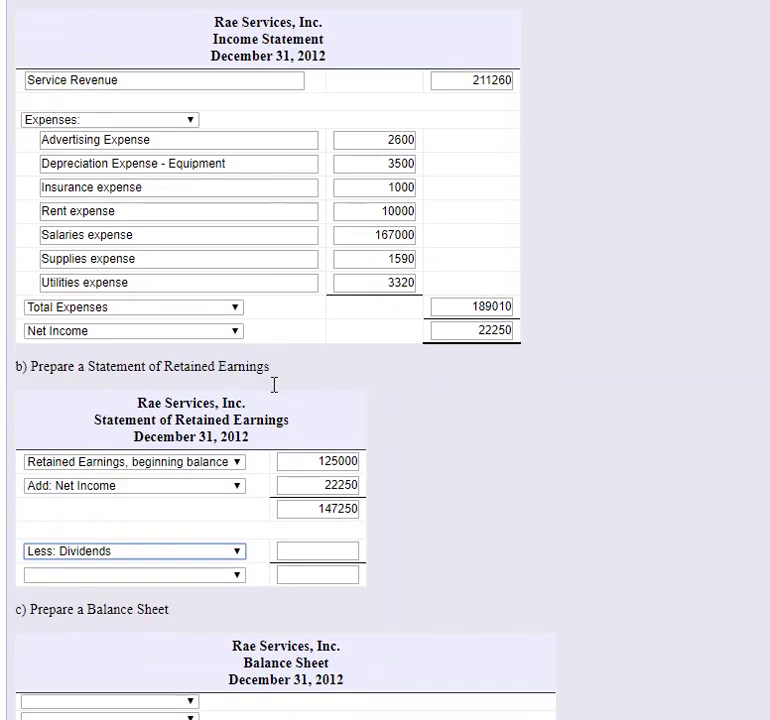
left_click(315, 551)
type("65000")
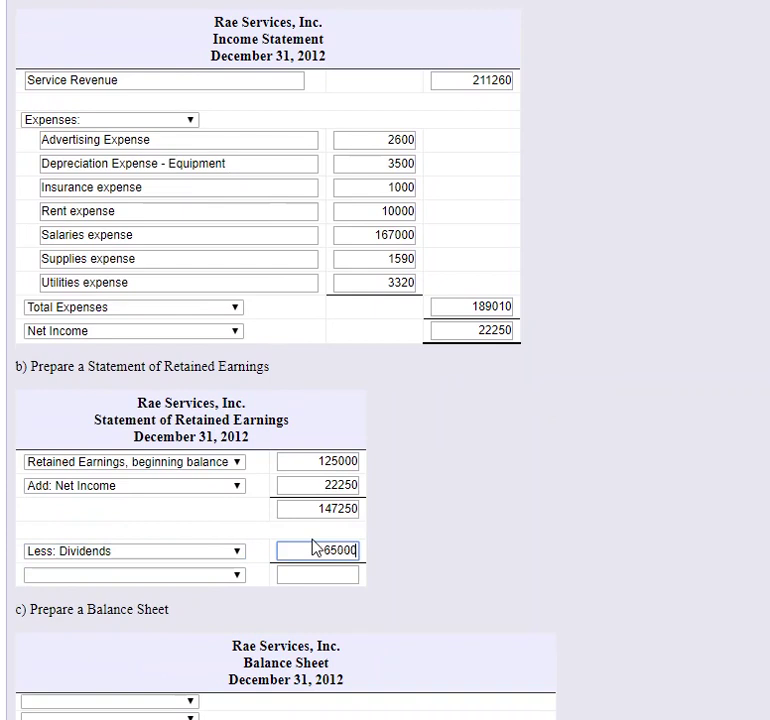
Set the final retained earnings line to "Retained earnings, ending balance" and enter 82250 as its amount
left_click(233, 577)
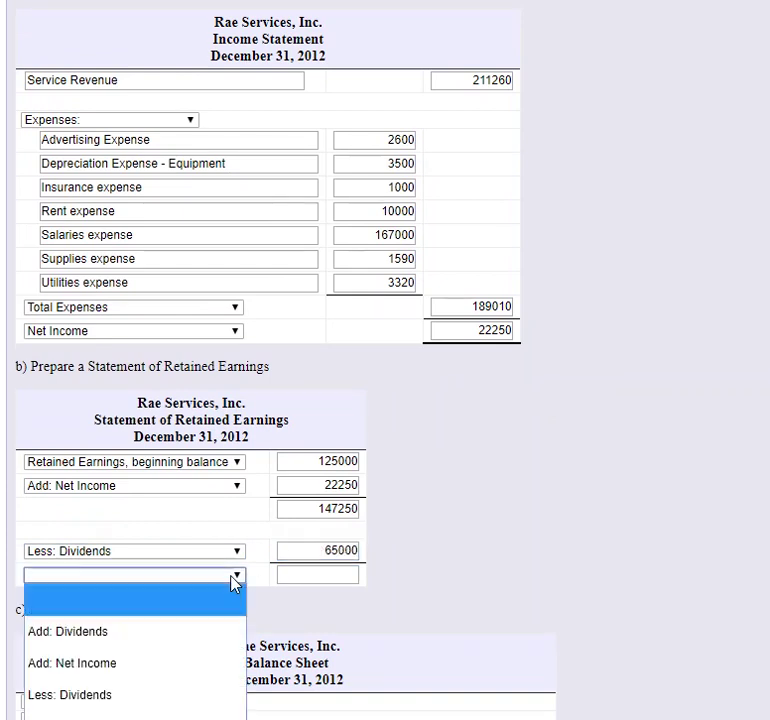
scroll(547, 605, "down", 4)
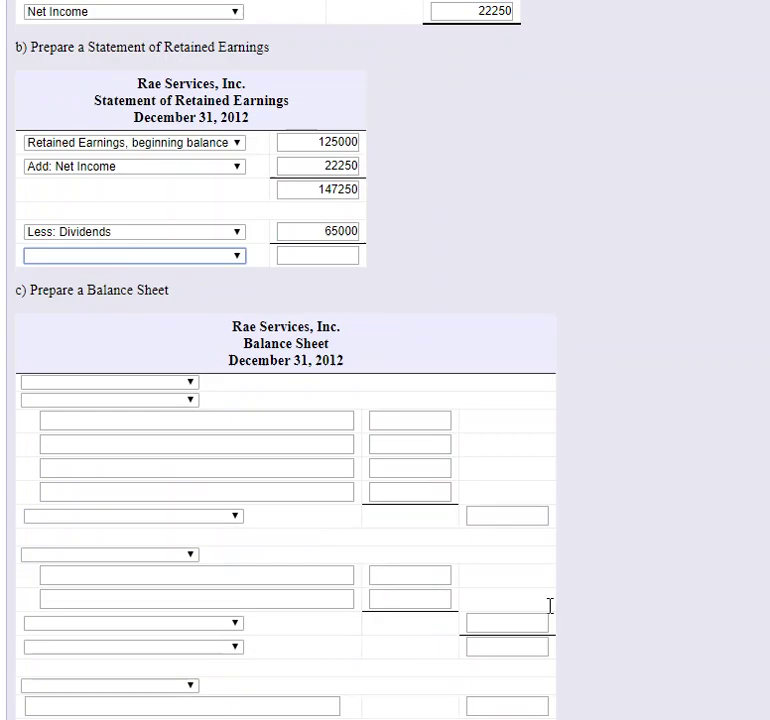
scroll(168, 154, "up", 2)
left_click(237, 377)
left_click(175, 592)
left_click(323, 378)
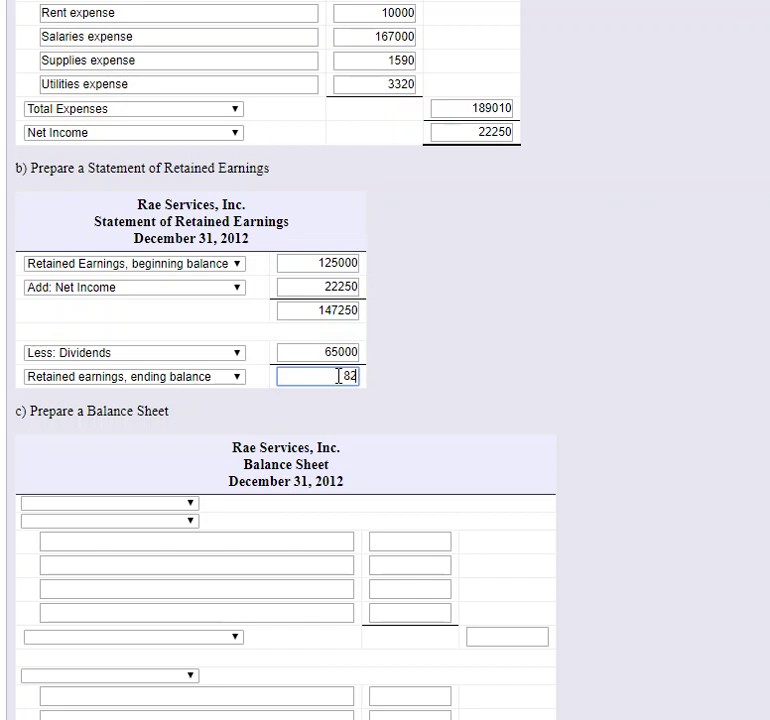
type("250")
left_click(419, 420)
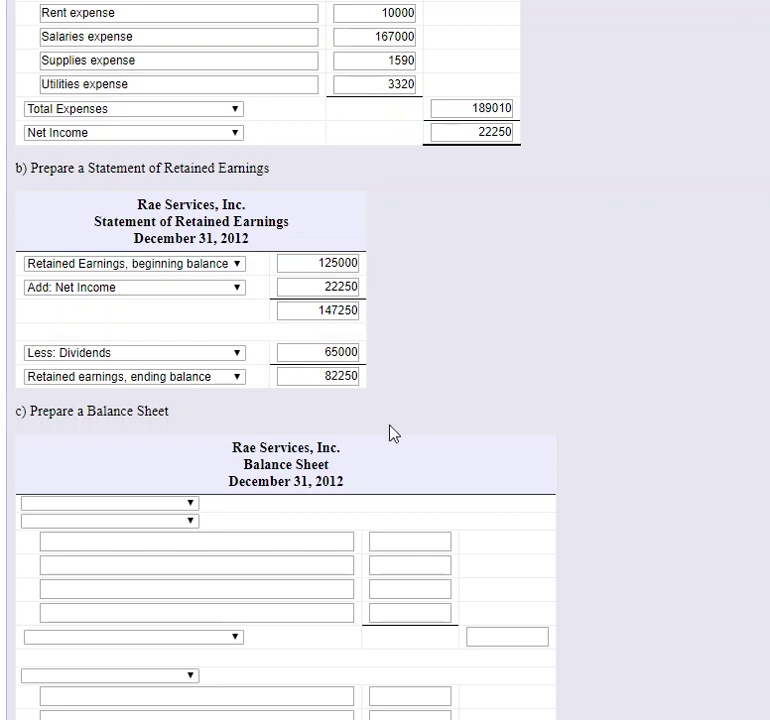
Set the first heading of the Balance Sheet to "Assets:"
scroll(398, 435, "down", 1)
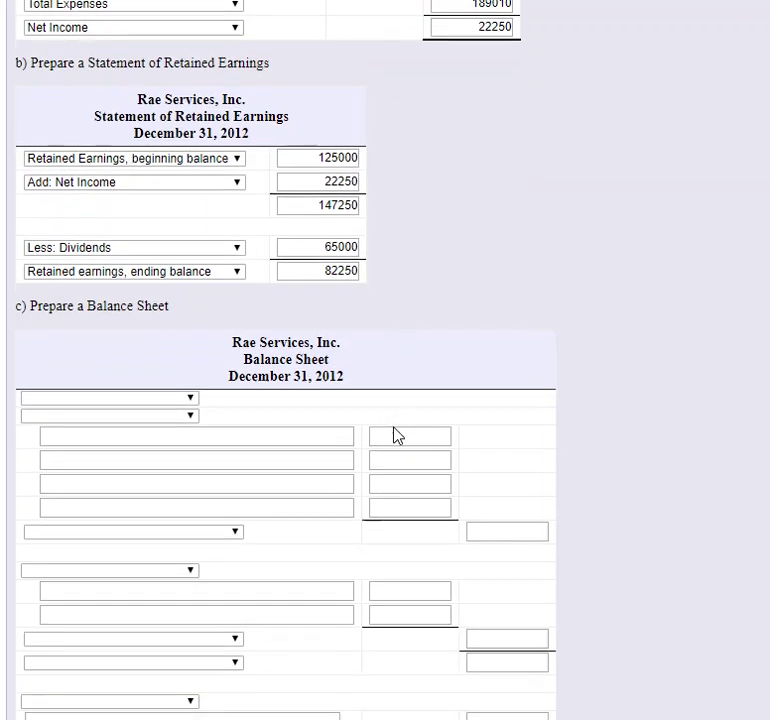
scroll(395, 433, "down", 1)
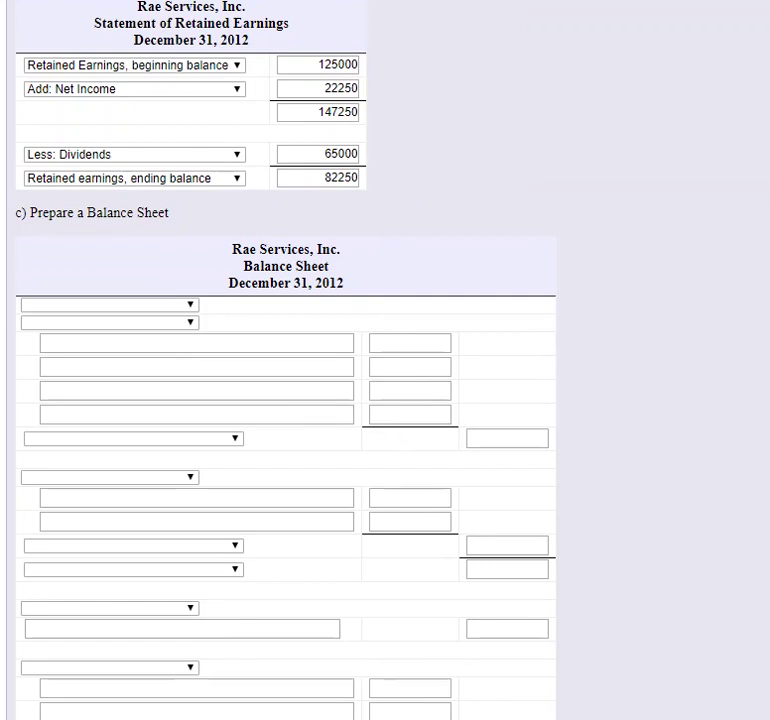
left_click(188, 305)
left_click(156, 362)
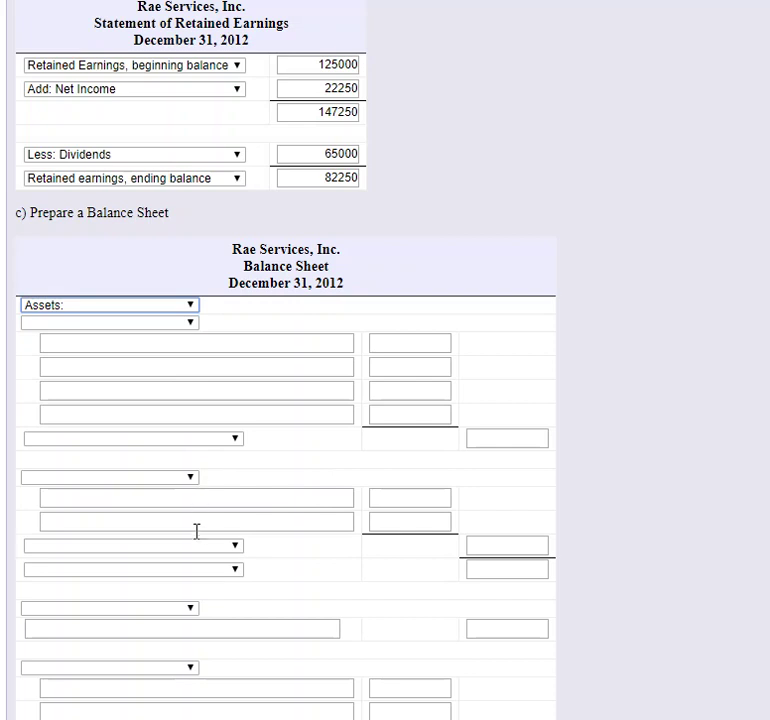
Set the last two Balance Sheet section headings to "Liabilities:" and "Stockholder's Equity:"
scroll(320, 548, "down", 1)
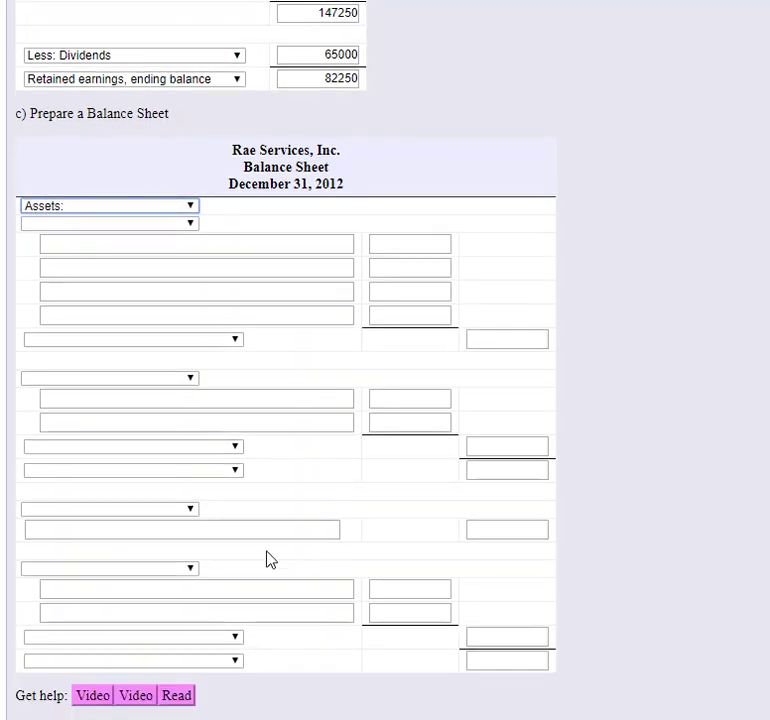
left_click(193, 569)
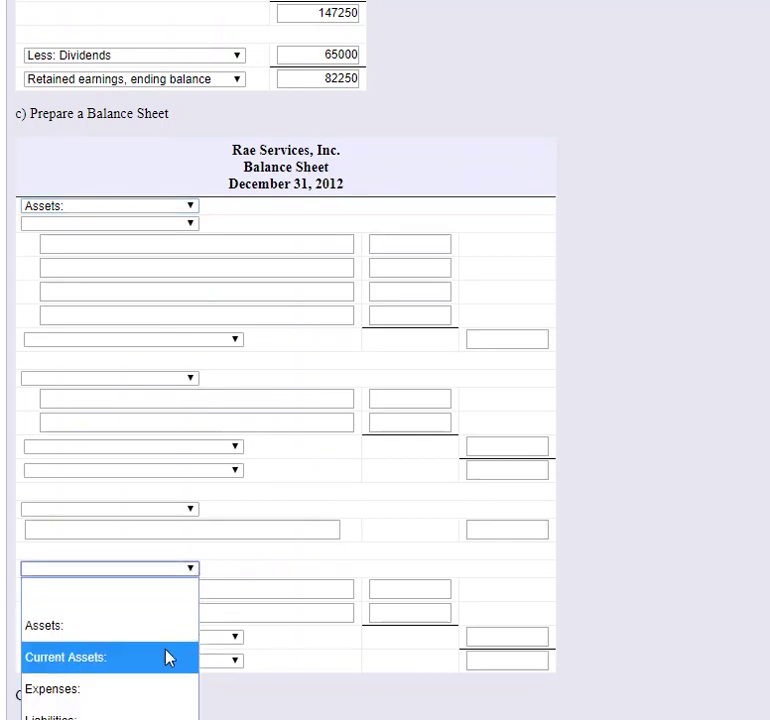
scroll(445, 536, "down", 2)
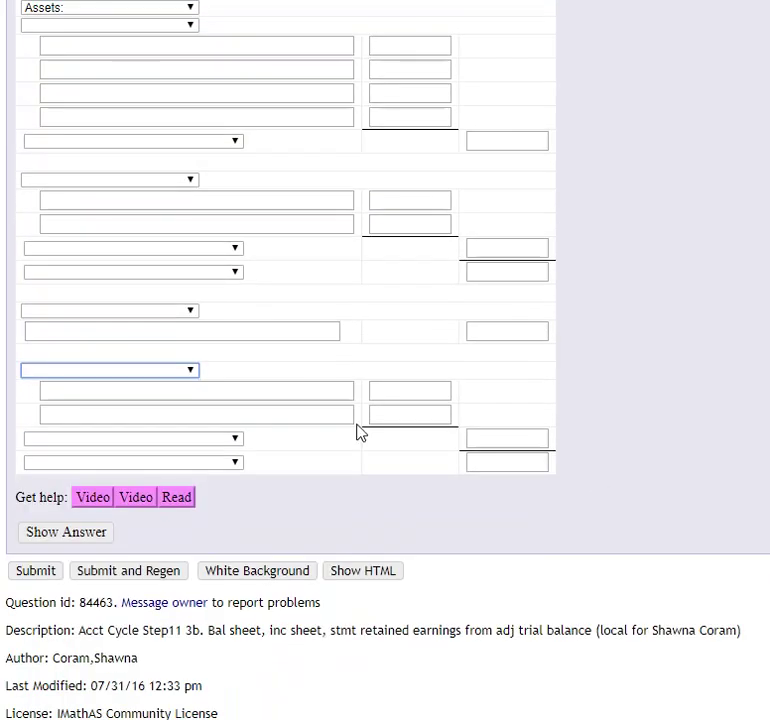
scroll(209, 396, "up", 1)
scroll(209, 396, "up", 2)
left_click(194, 568)
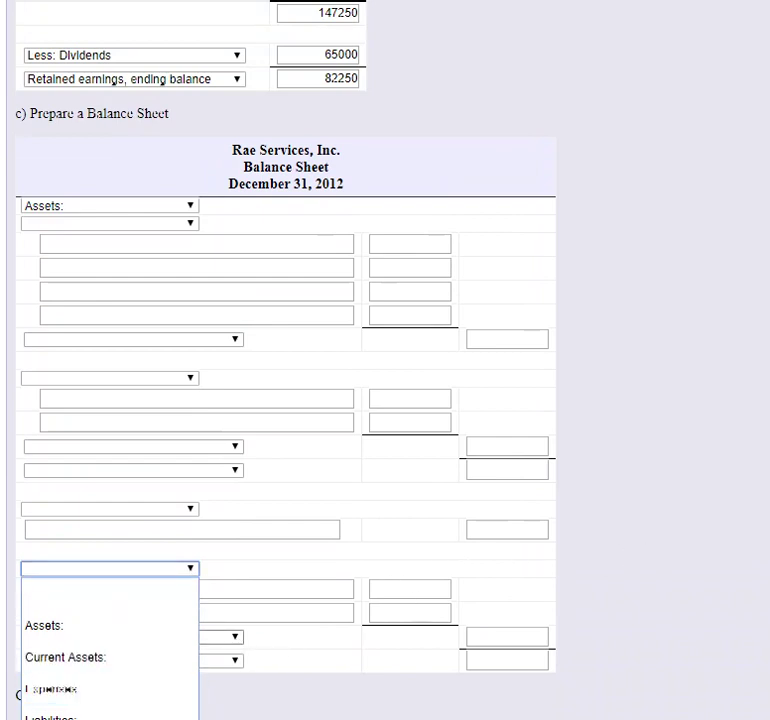
left_click(60, 719)
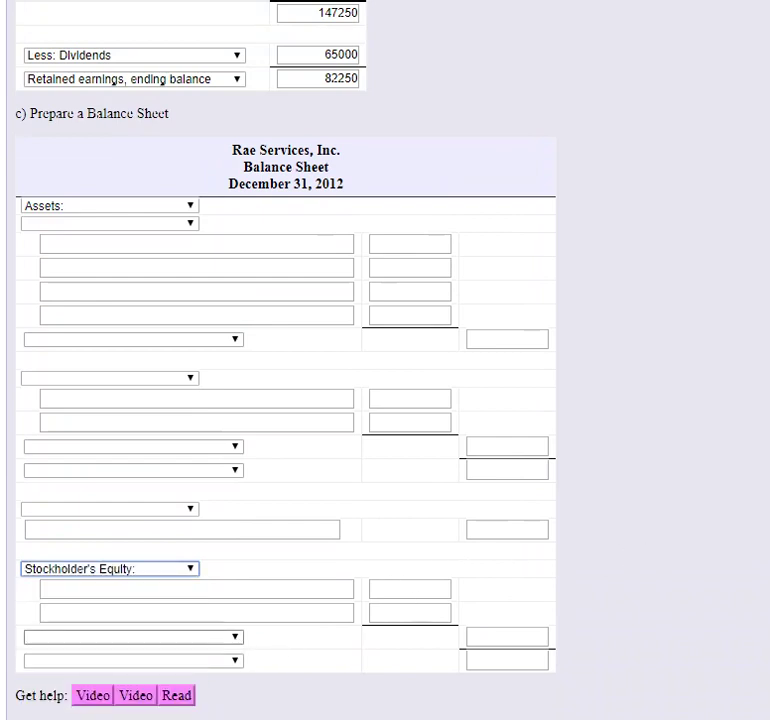
left_click(195, 512)
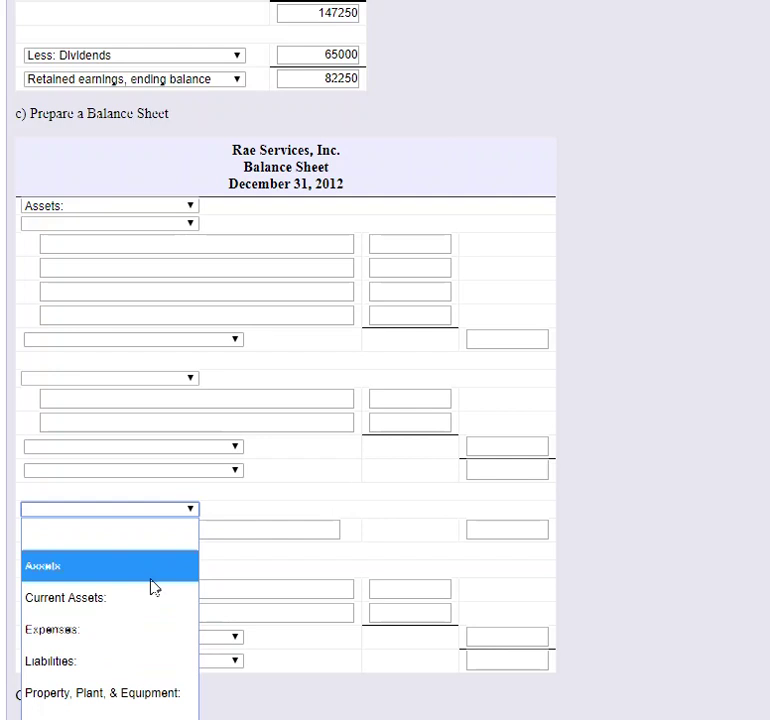
left_click(151, 657)
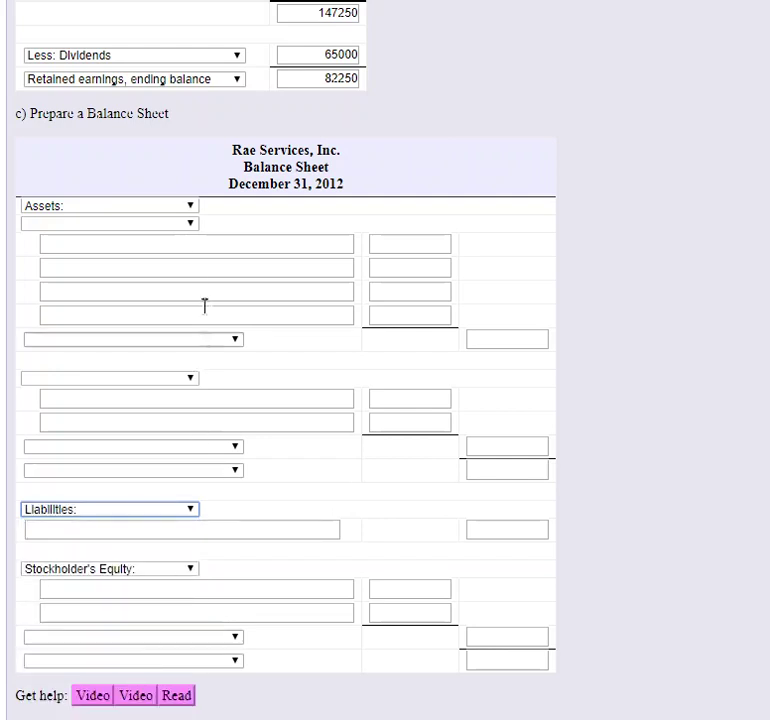
Set the heading below "Assets:" to "Current Assets:" and that section's total line to "Total Current Assets"
left_click(190, 225)
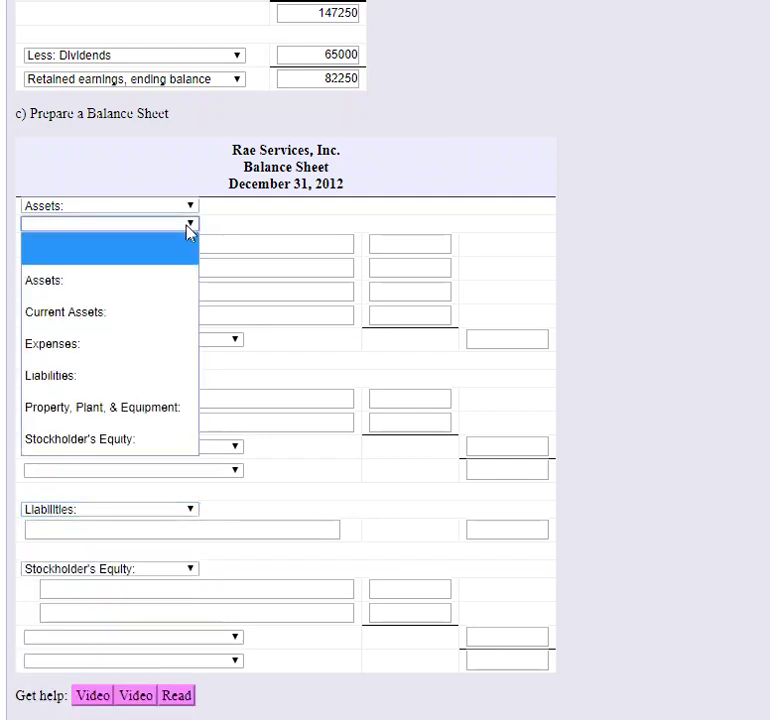
left_click(165, 316)
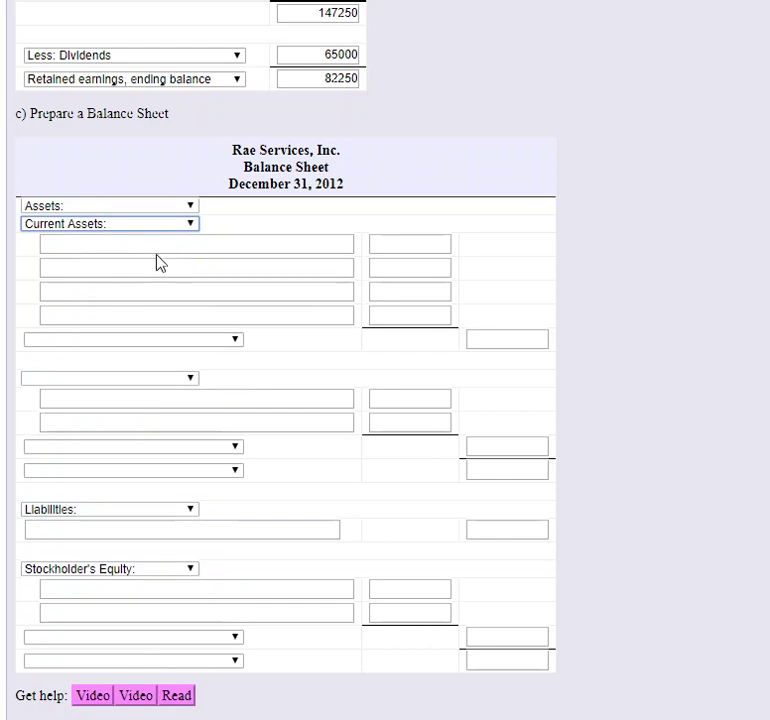
left_click(237, 338)
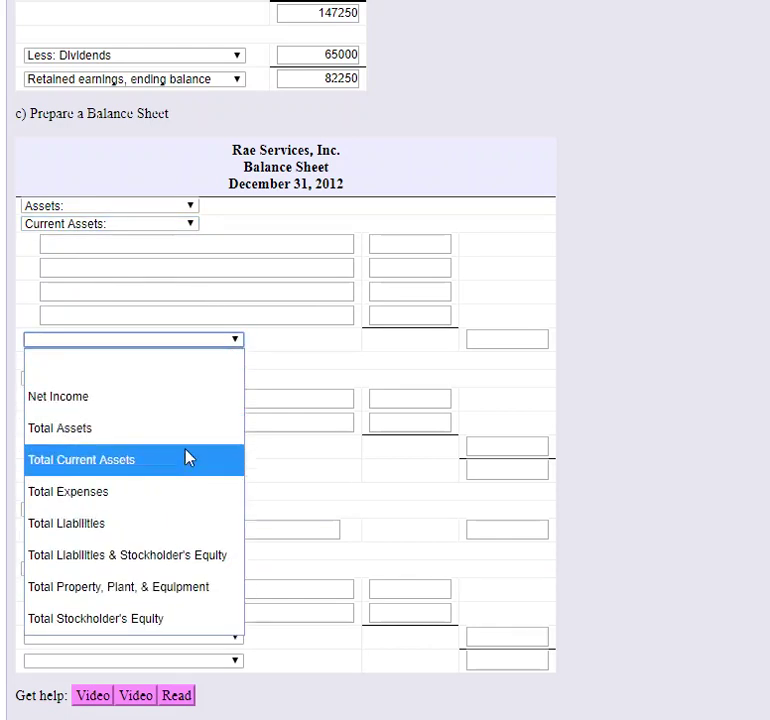
left_click(186, 458)
Label the second asset section "Property, Plant, & Equipment:" and its closing lines "Total Property, Plant, & Equipment" and "Total Assets"
left_click(191, 384)
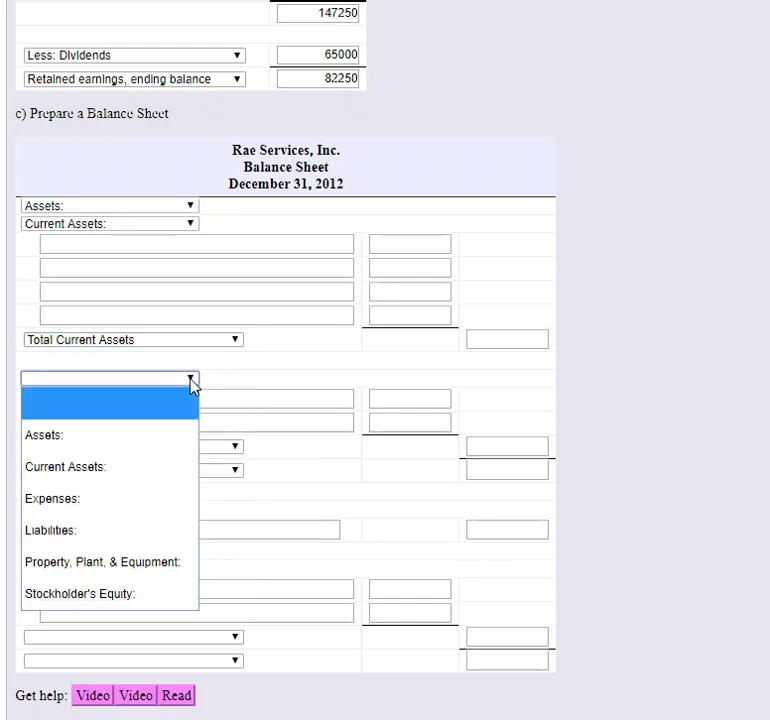
left_click(151, 562)
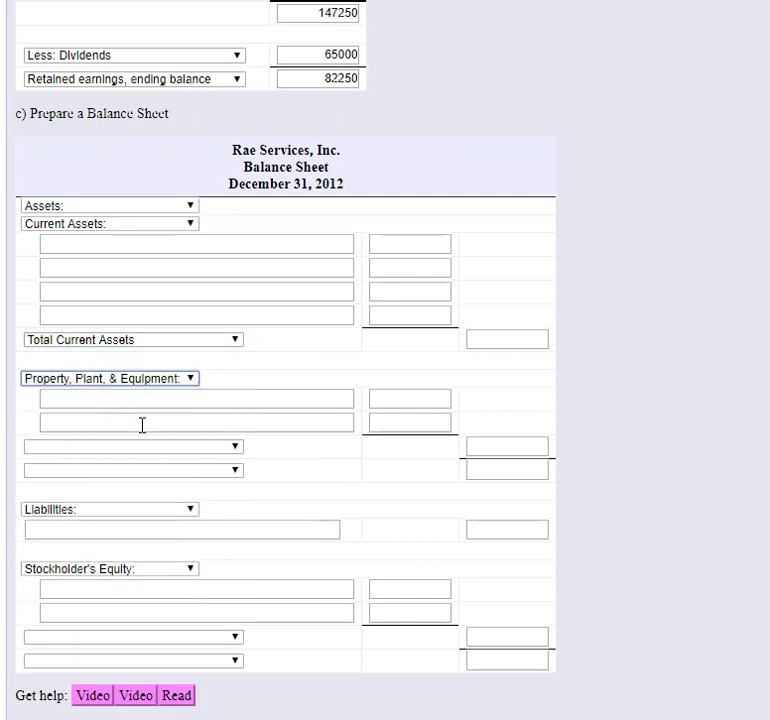
left_click(238, 448)
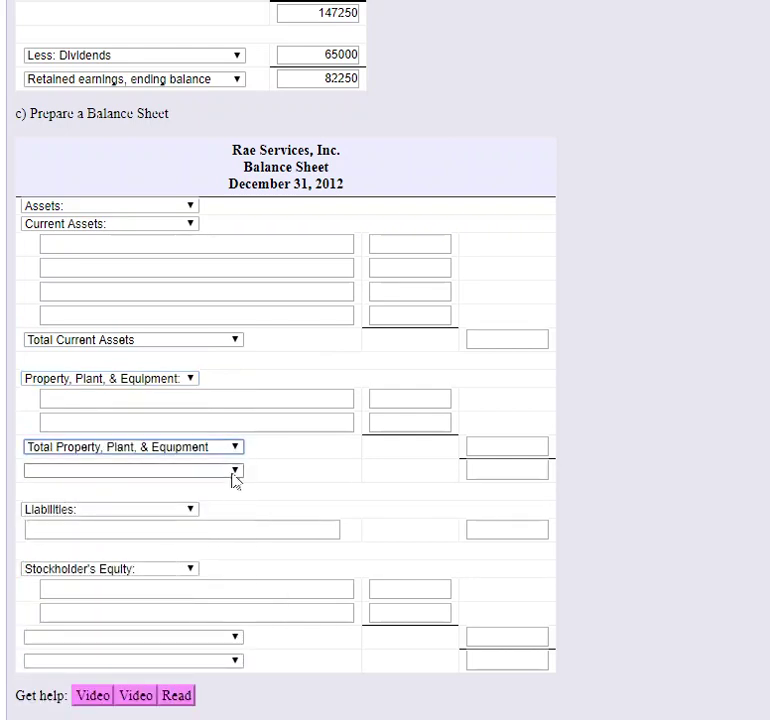
left_click(236, 474)
left_click(195, 558)
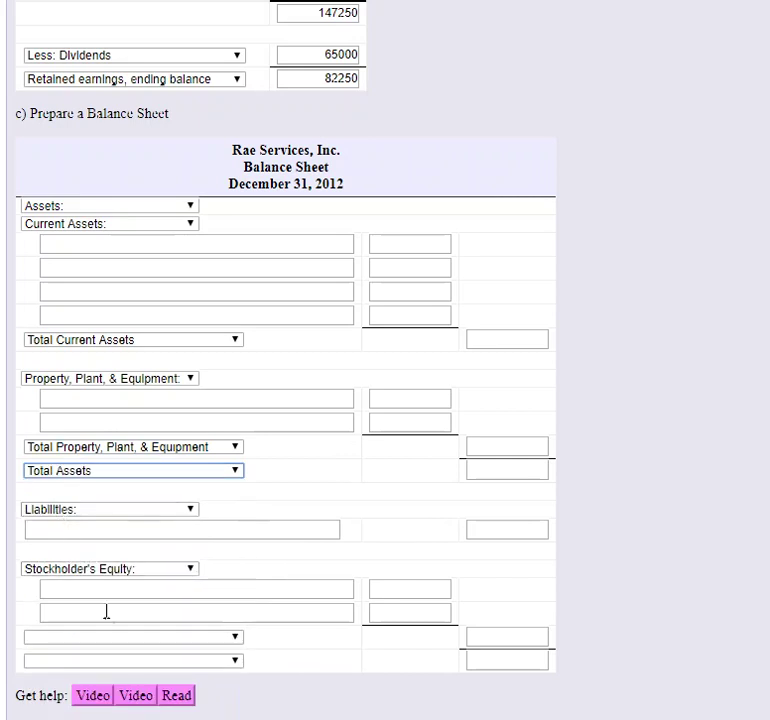
Set the final two Balance Sheet lines to "Total Stockholder's Equity" and "Total Liabilities & Stockholder's Equity"
left_click(237, 637)
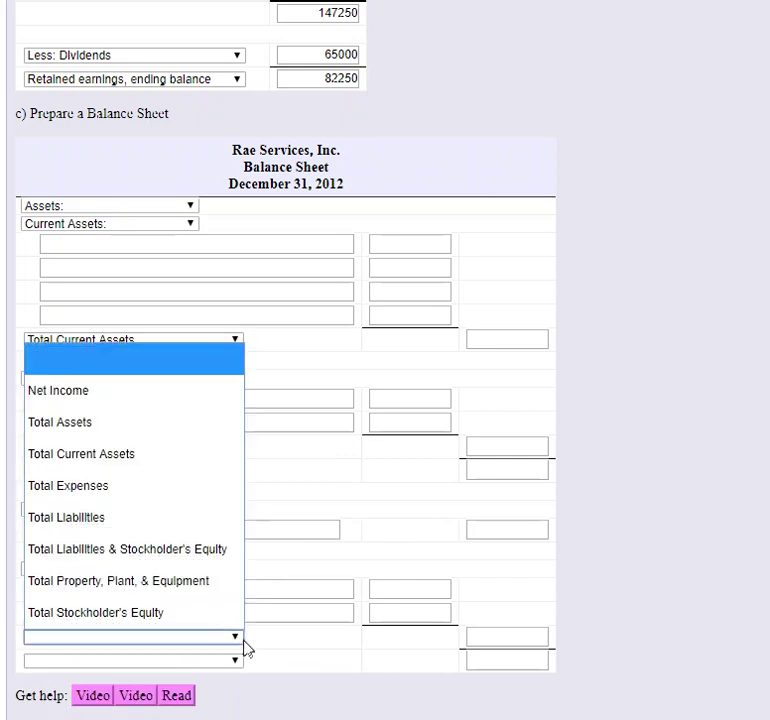
left_click(210, 613)
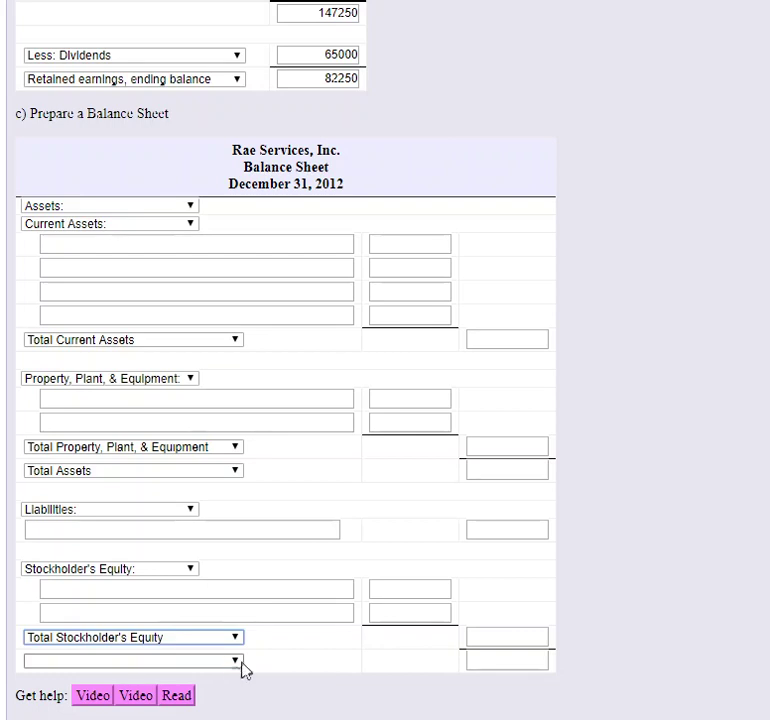
left_click(238, 661)
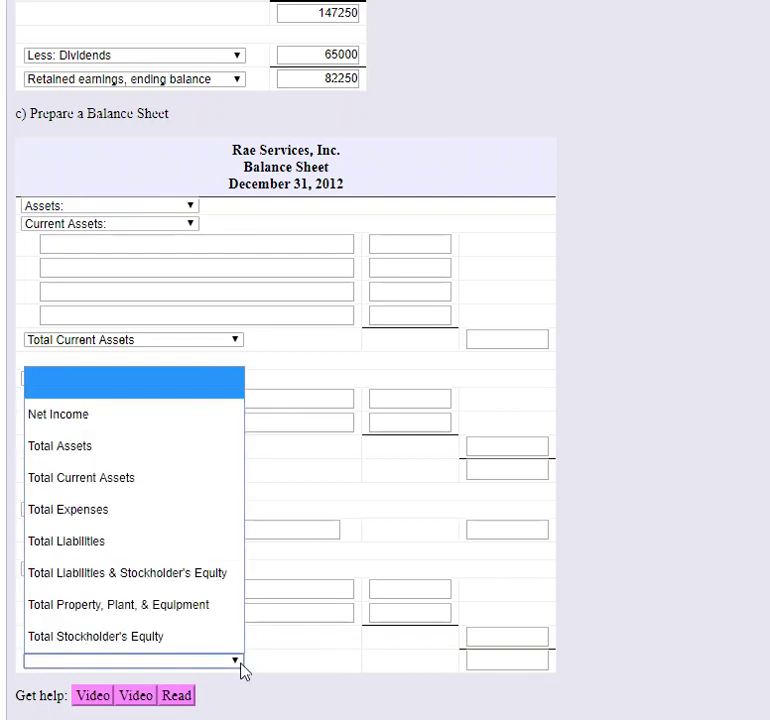
left_click(205, 577)
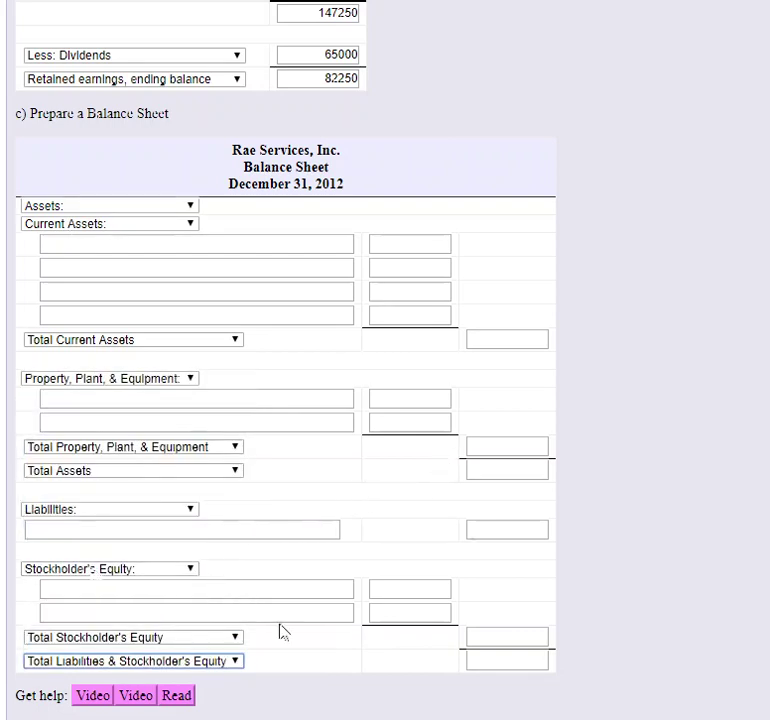
Enter "Cash" with 174000 from the trial balance as the first current asset
scroll(202, 296, "up", 1)
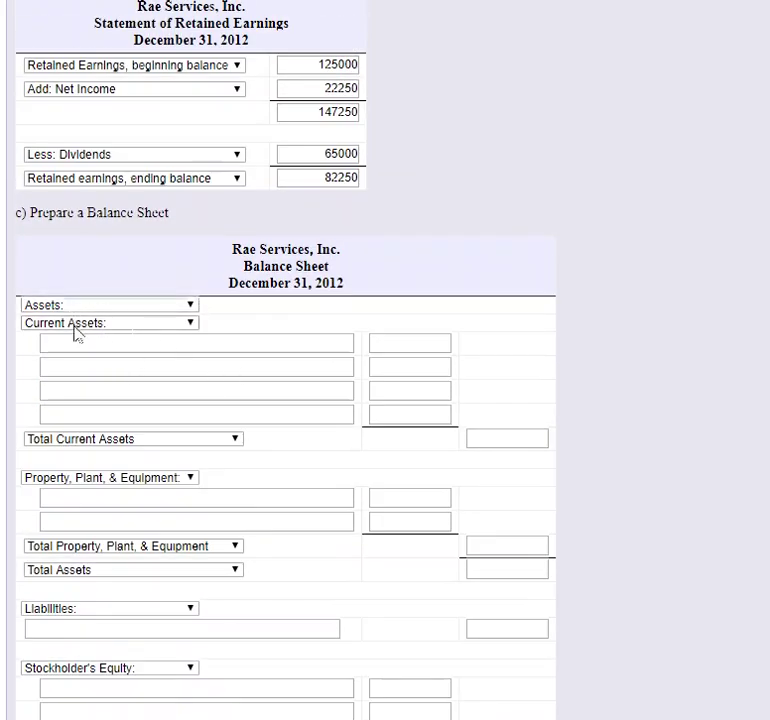
scroll(349, 363, "up", 5)
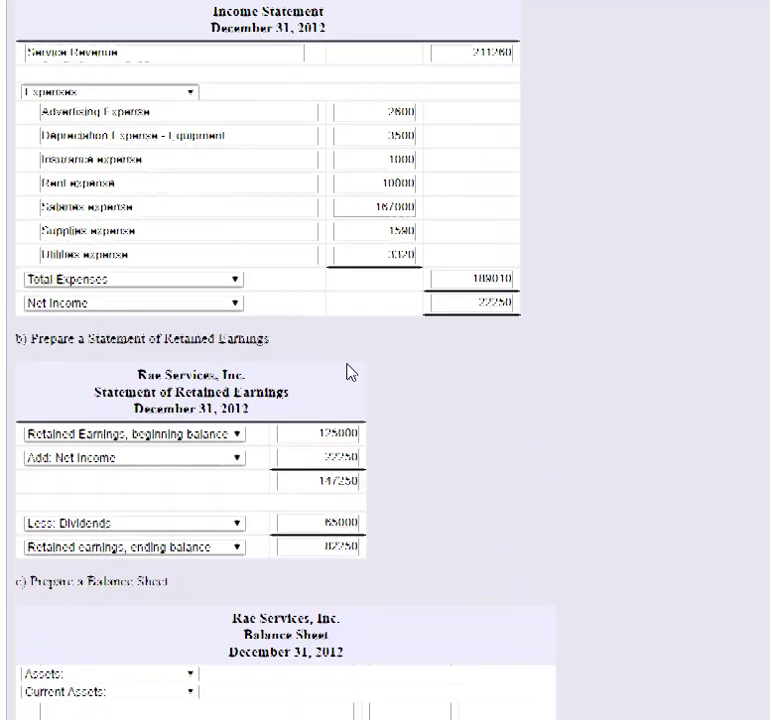
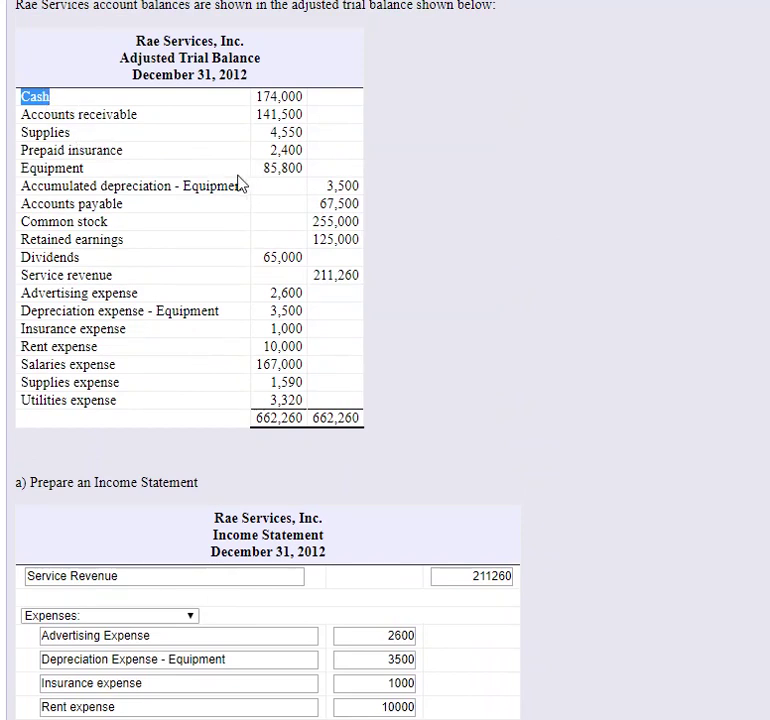
scroll(244, 185, "down", 6)
scroll(242, 190, "down", 2)
left_click(190, 442)
type("Utilities expense")
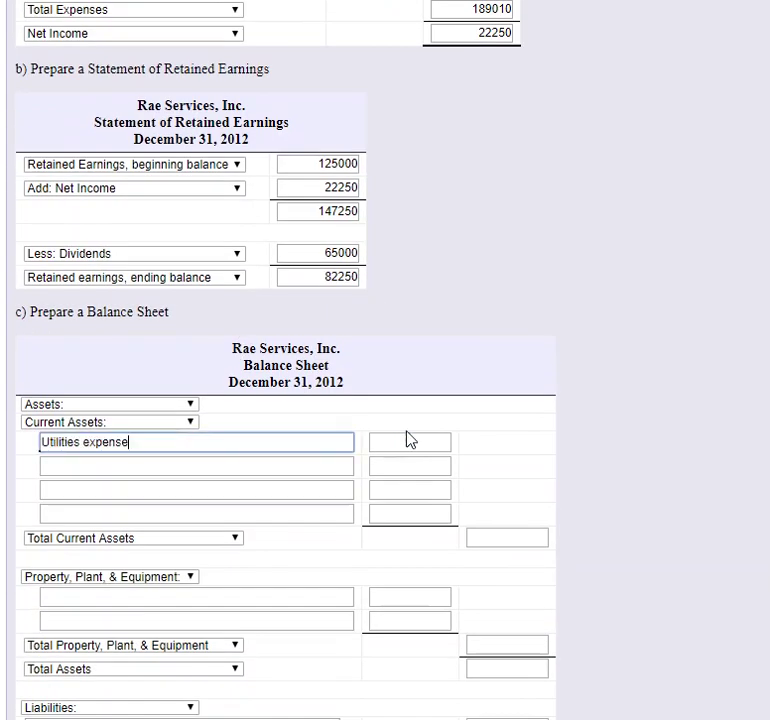
left_click_drag(228, 442, 40, 444)
type("Cash")
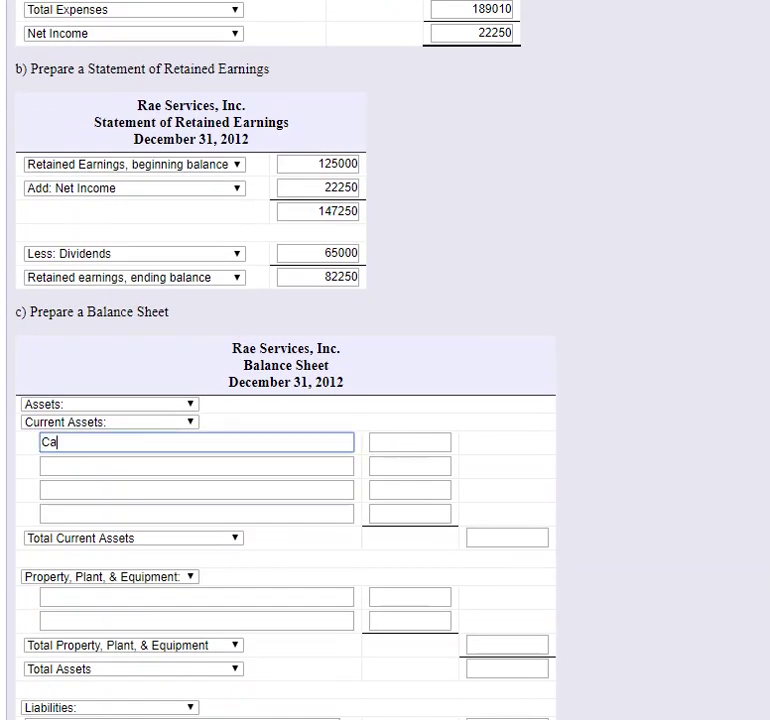
left_click(411, 440)
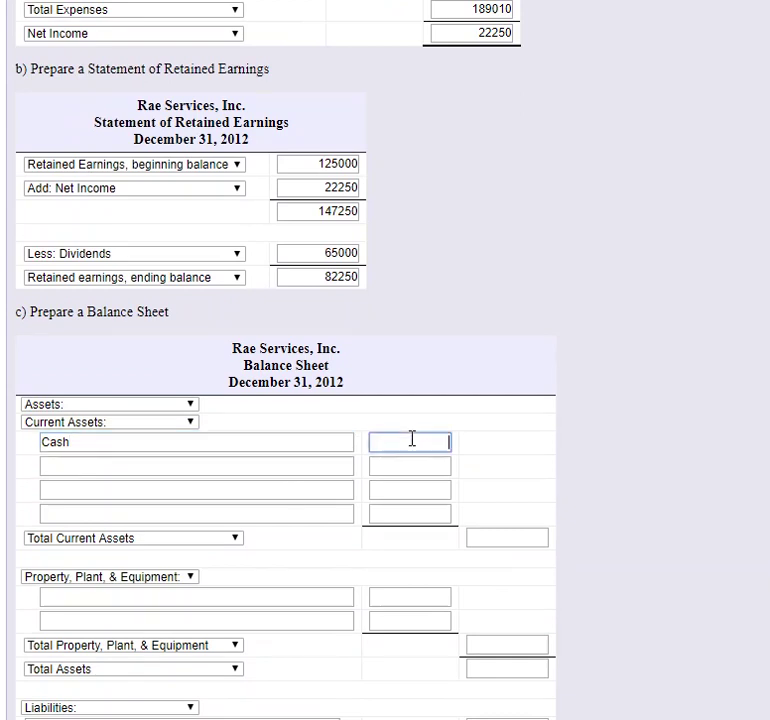
type("174000")
Copy "Accounts receivable" from the trial balance into the second current asset line and enter 141500 as its amount
scroll(515, 306, "up", 1)
scroll(515, 306, "up", 10)
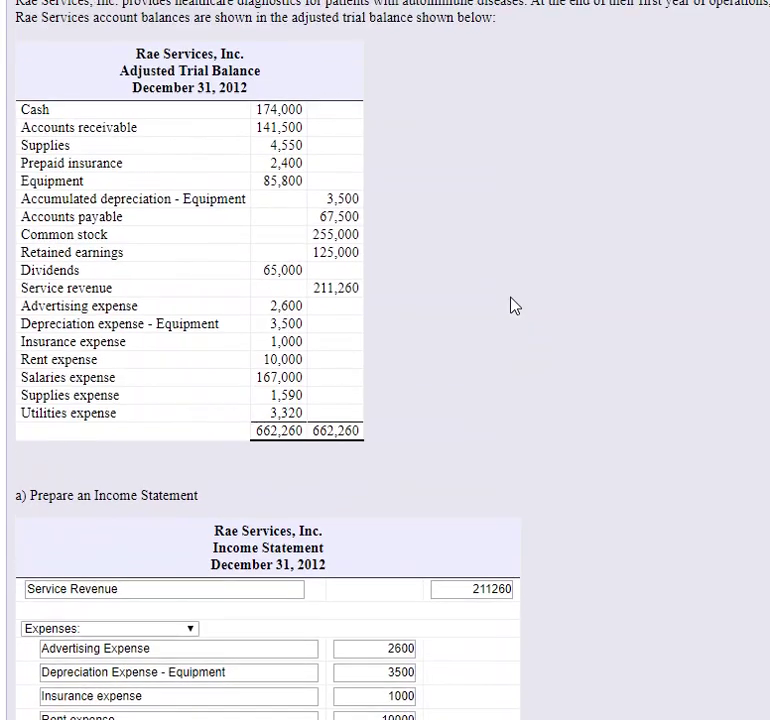
left_click_drag(137, 214, 21, 216)
key("ctrl+c")
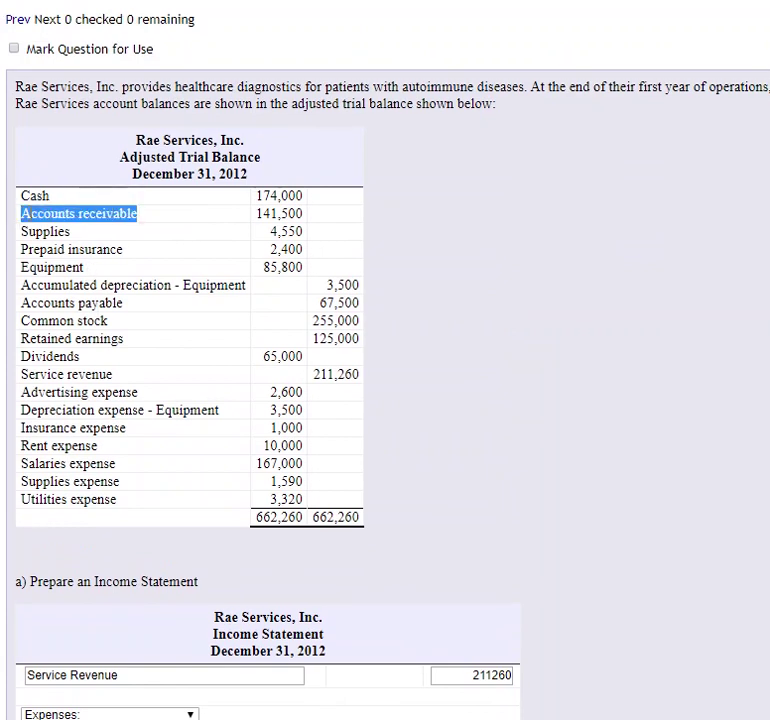
scroll(82, 397, "down", 10)
left_click(113, 268)
key("ctrl+v")
left_click(447, 268)
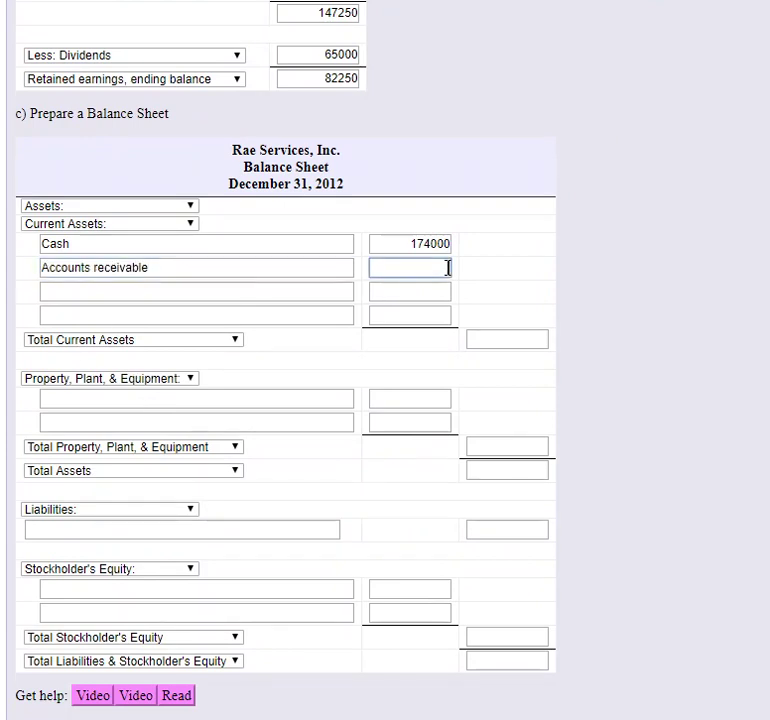
type("141500")
Copy "Supplies" from the trial balance into the third current asset line and enter 4550 as its amount
scroll(571, 284, "up", 10)
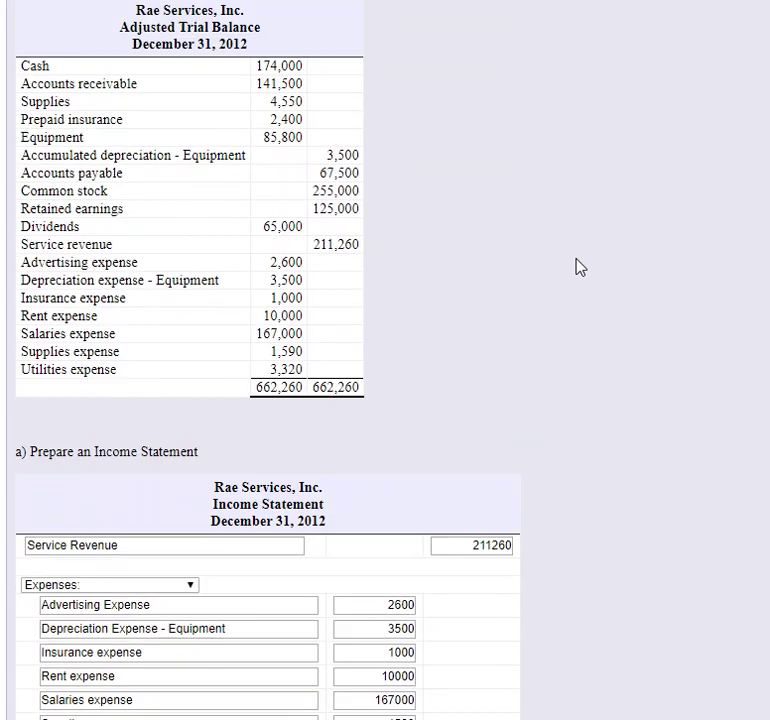
left_click_drag(98, 132, 14, 131)
left_click(64, 129)
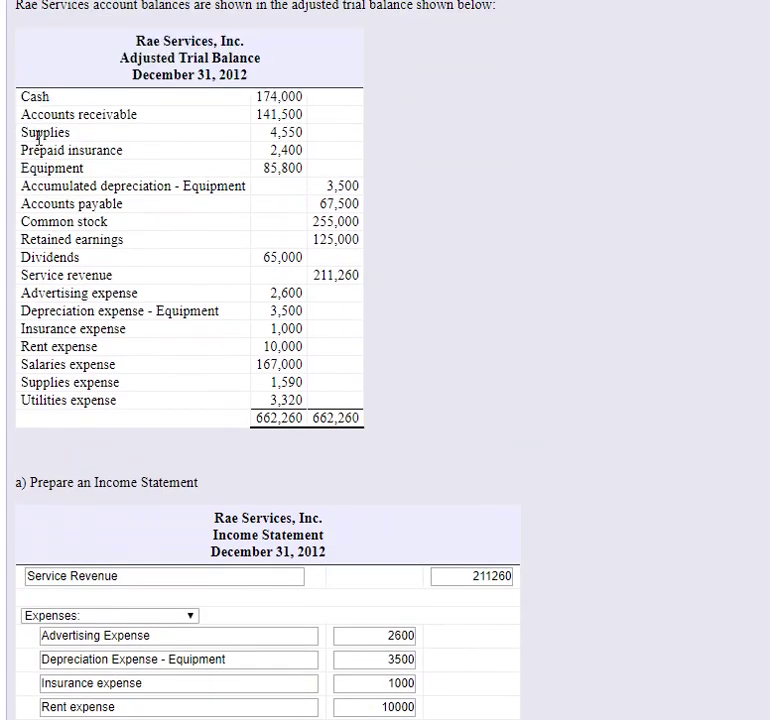
left_click_drag(69, 131, 21, 132)
key("ctrl+c")
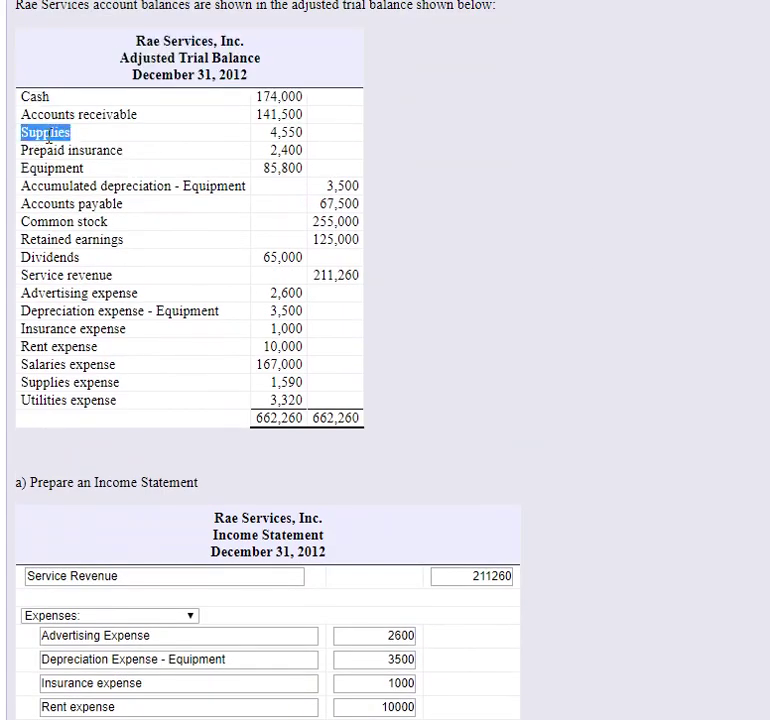
scroll(201, 344, "down", 13)
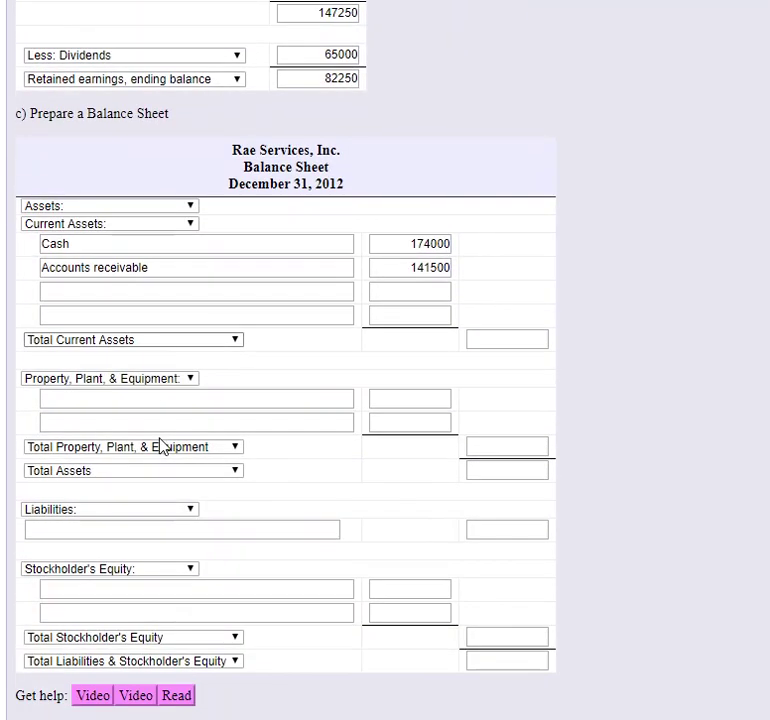
left_click(148, 276)
left_click(151, 299)
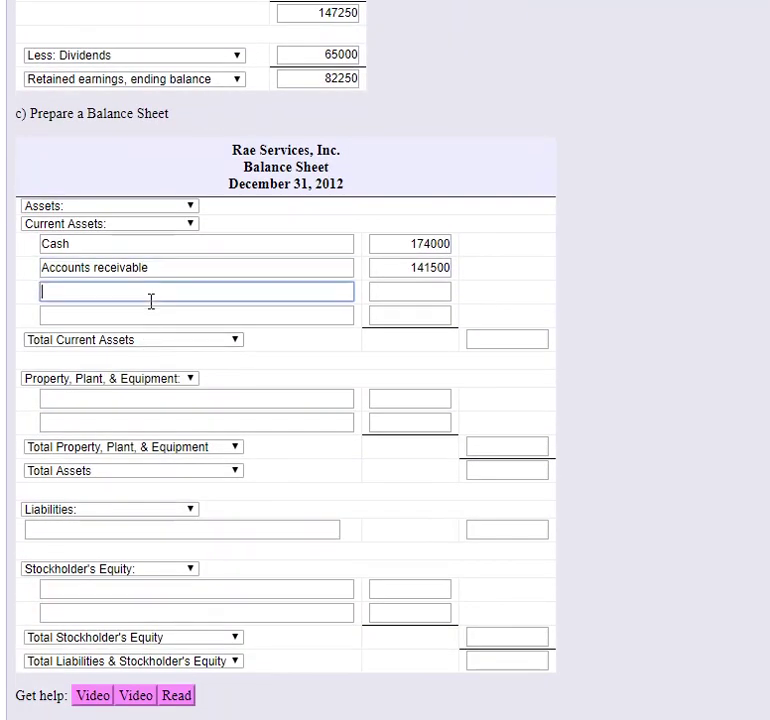
key("ctrl+v")
left_click(409, 290)
type("4550")
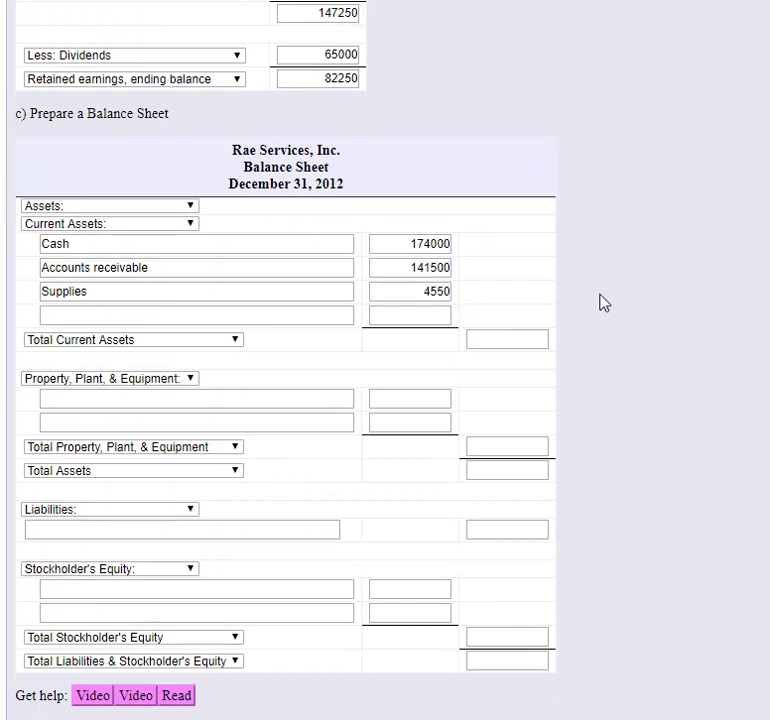
Copy "Prepaid insurance" from the adjusted trial balance into the fourth current asset line of the Balance Sheet
scroll(615, 301, "up", 5)
scroll(605, 300, "up", 6)
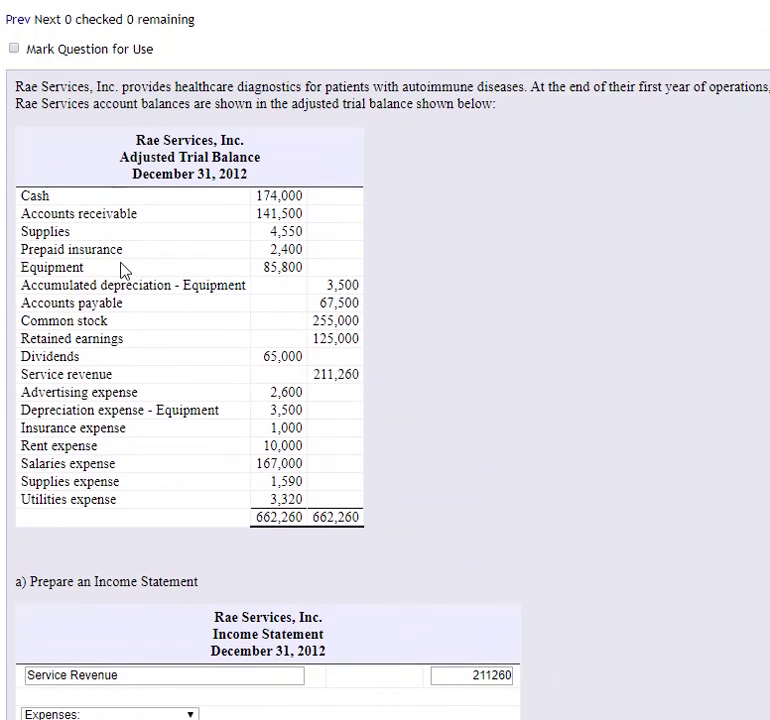
left_click_drag(126, 252, 20, 252)
key("ctrl+c")
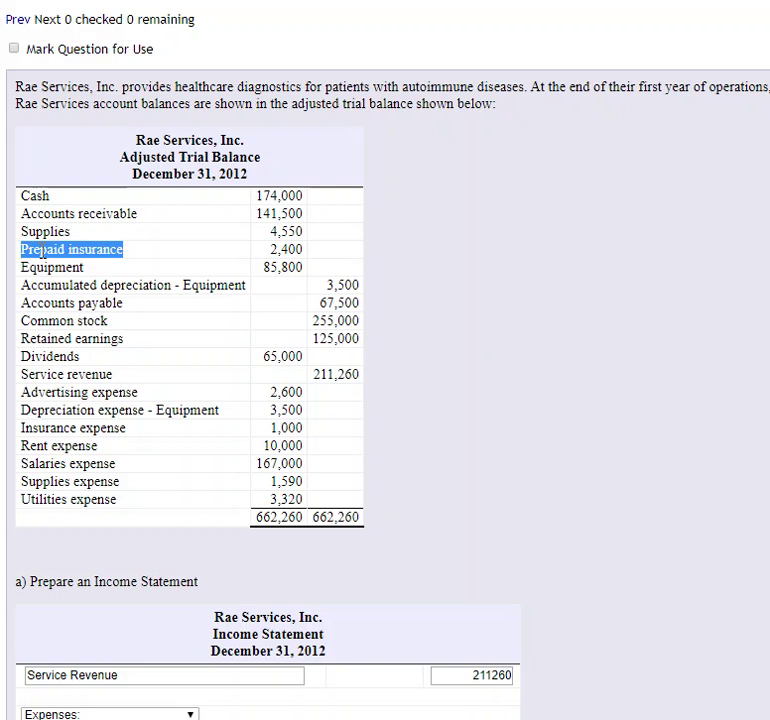
scroll(170, 418, "down", 10)
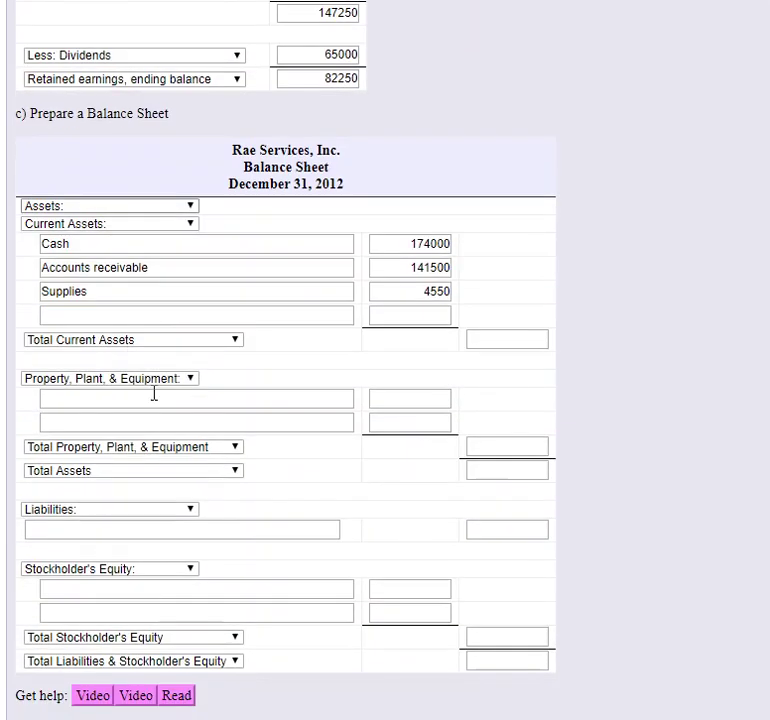
left_click(108, 312)
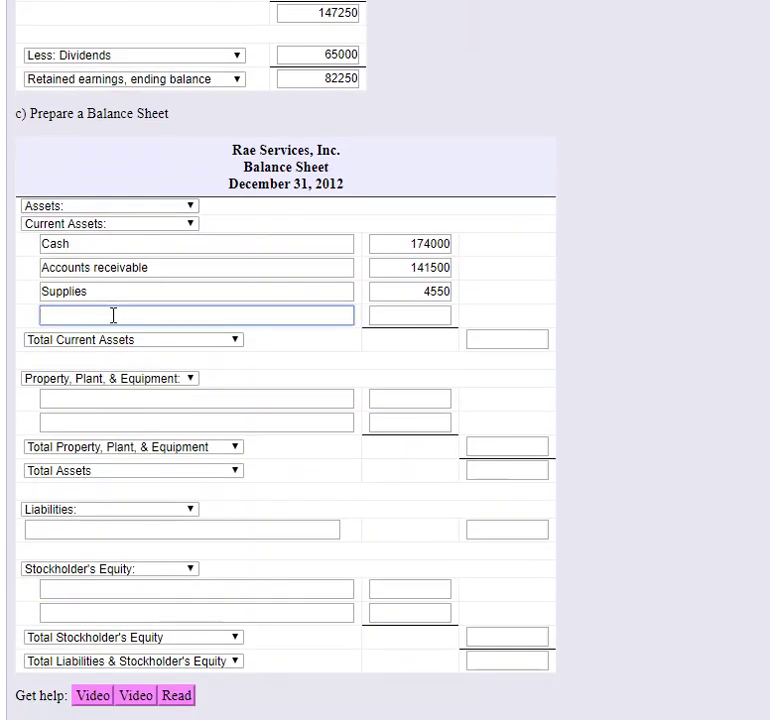
key("ctrl+v")
Enter 2400 as the prepaid insurance amount and 322450 as Total Current Assets
scroll(438, 327, "up", 10)
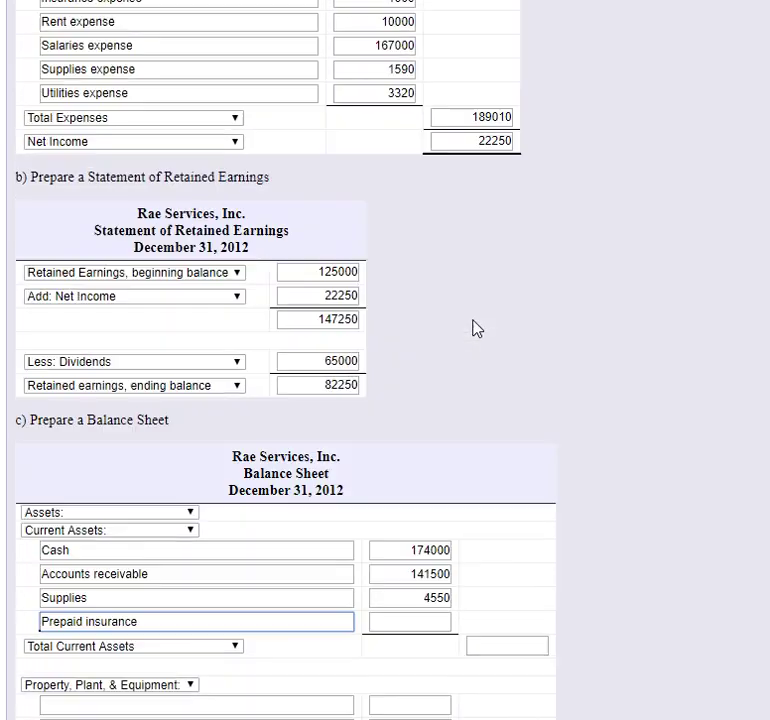
scroll(477, 329, "up", 2)
scroll(477, 329, "down", 11)
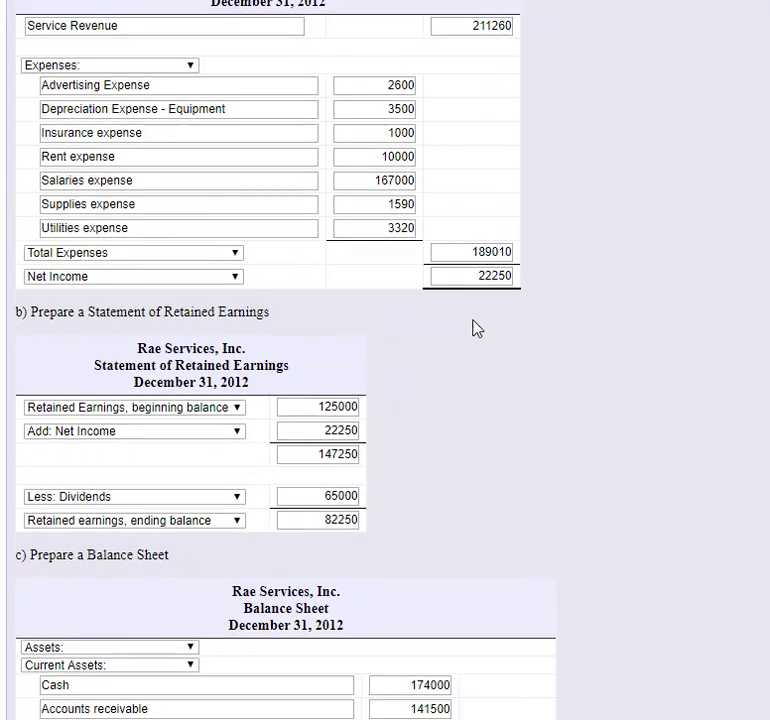
left_click(438, 316)
type("2400")
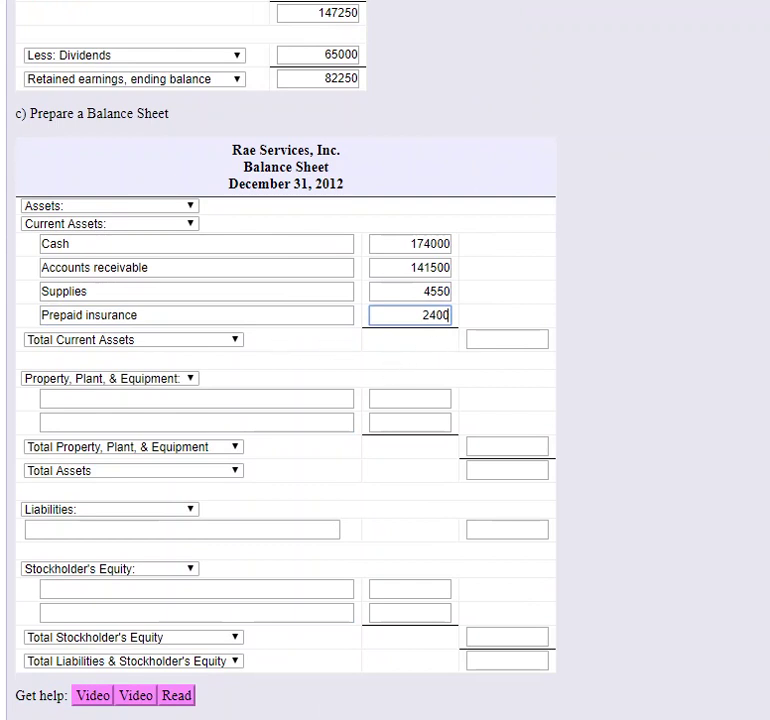
left_click(421, 432)
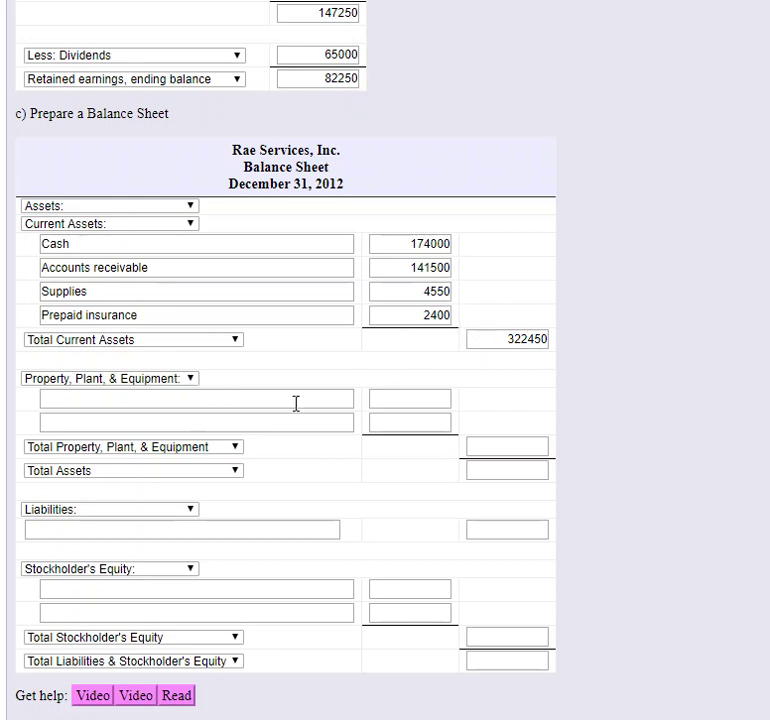
Copy "Equipment" from the trial balance into the first Property, Plant, & Equipment line and enter 85800 as its amount
scroll(350, 400, "up", 5)
scroll(315, 388, "up", 7)
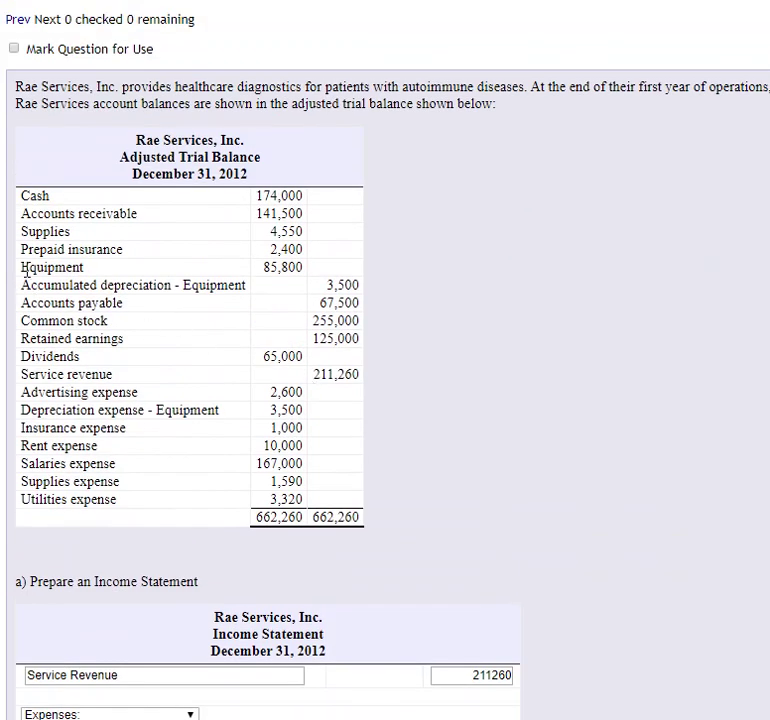
double_click(32, 265)
key("ctrl+c")
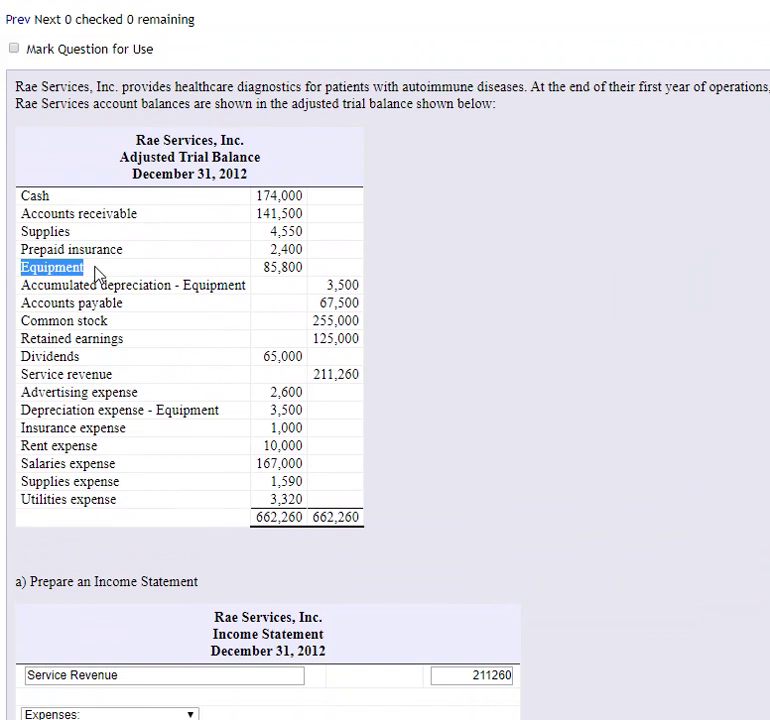
scroll(100, 285, "down", 4)
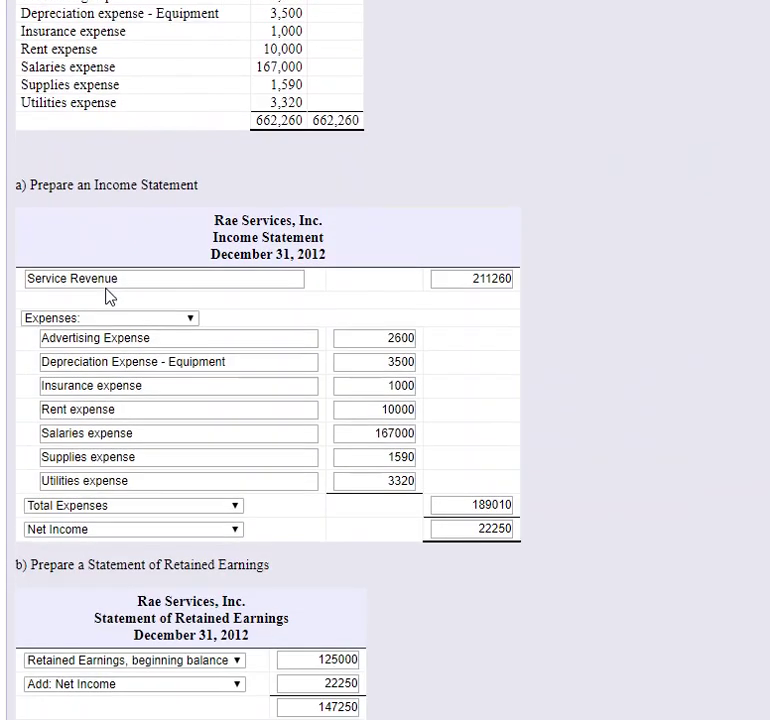
scroll(125, 350, "down", 7)
left_click(136, 399)
key("ctrl+v")
left_click(402, 400)
type("85800")
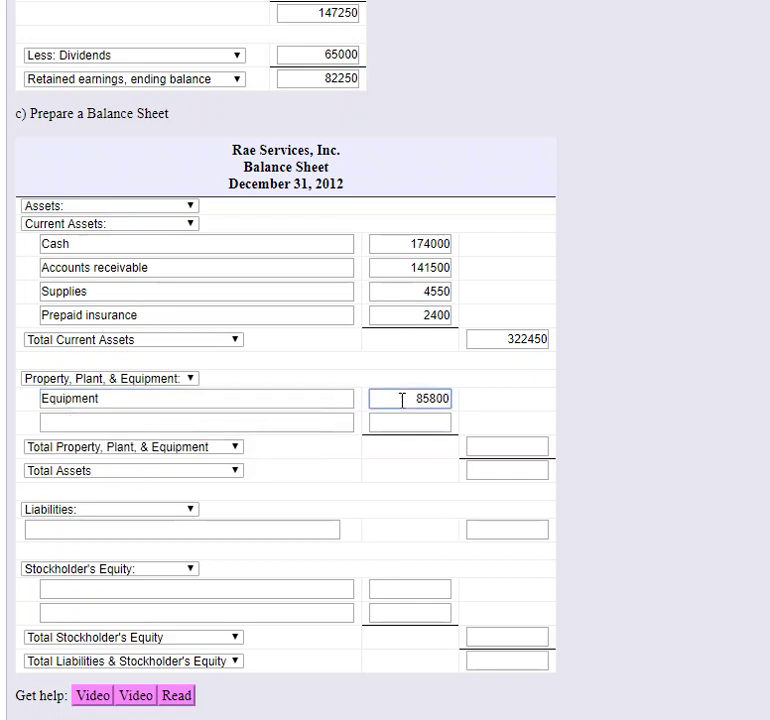
Set the second Property, Plant, & Equipment line to "Less: Accumulated Depreciation - Equipment" with an amount of 3700
left_click(290, 423)
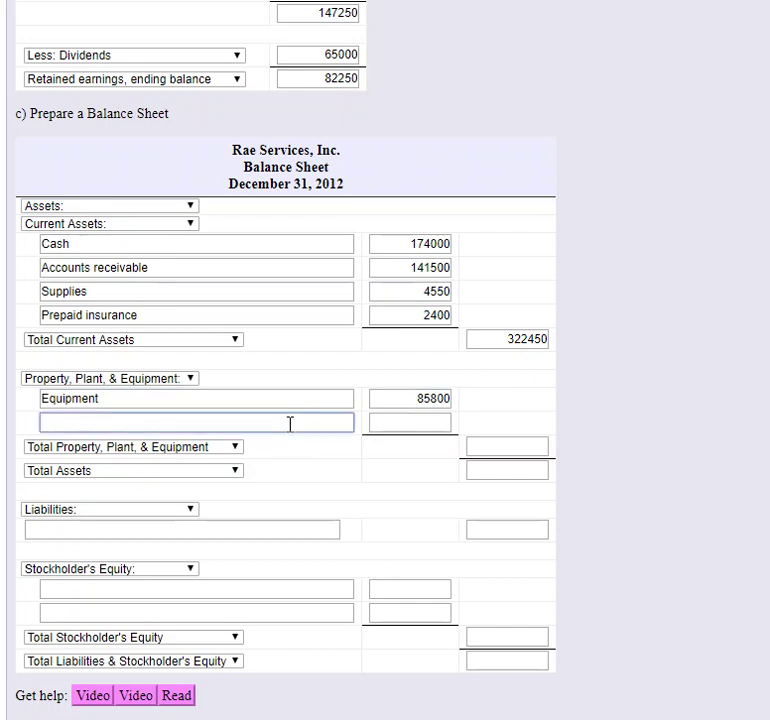
type("Less")
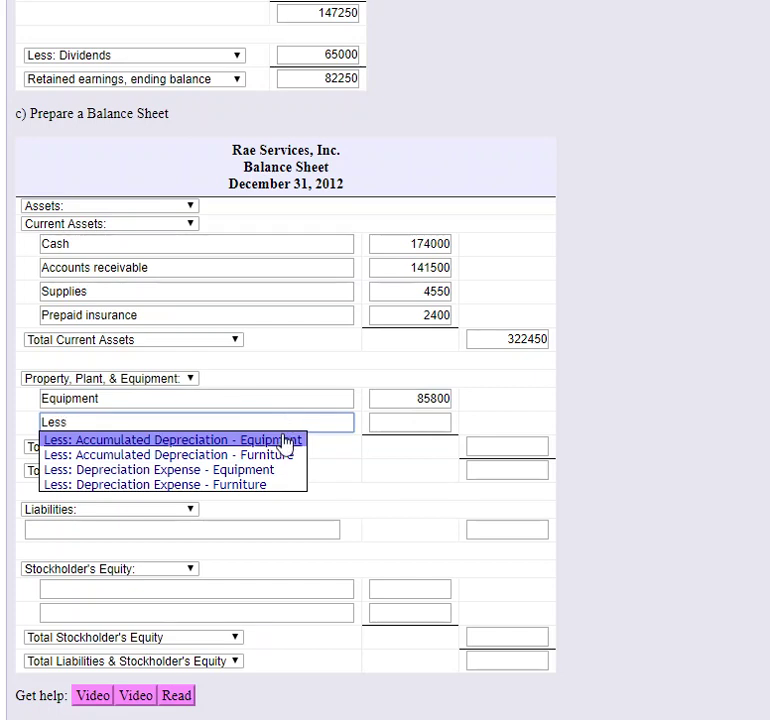
left_click(286, 441)
left_click(438, 421)
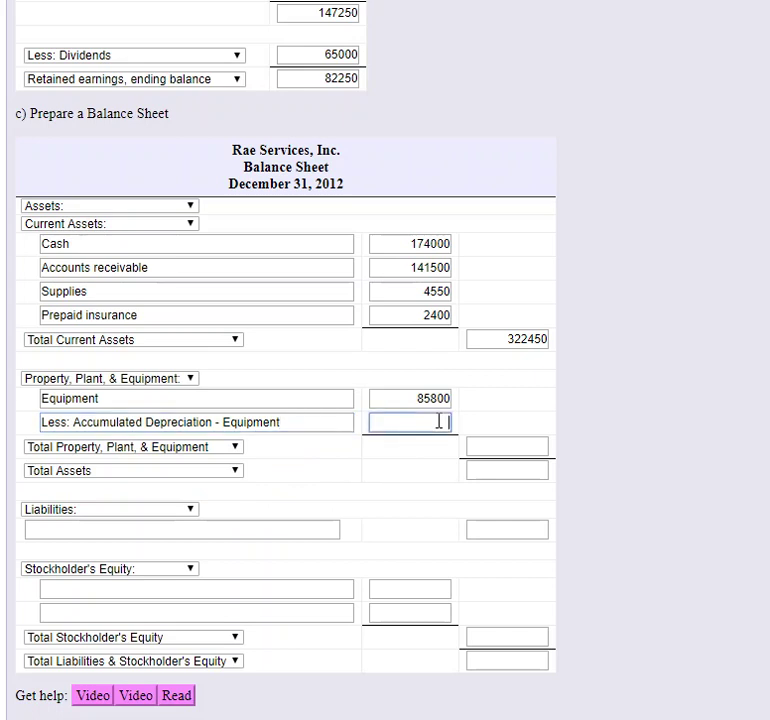
type("3700")
Check accumulated depreciation against the trial balance and correct its Balance Sheet amount to 3500
scroll(592, 452, "up", 10)
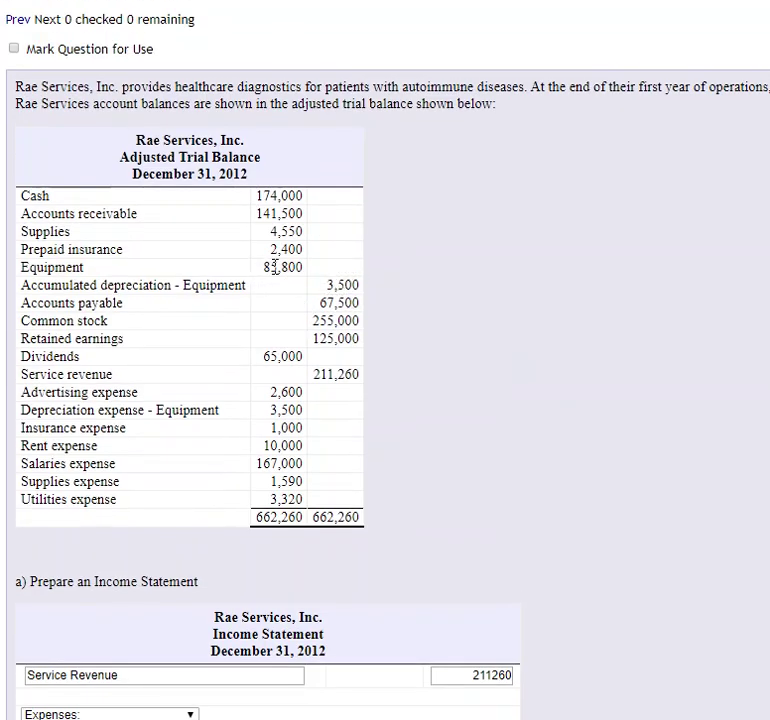
scroll(425, 341, "down", 15)
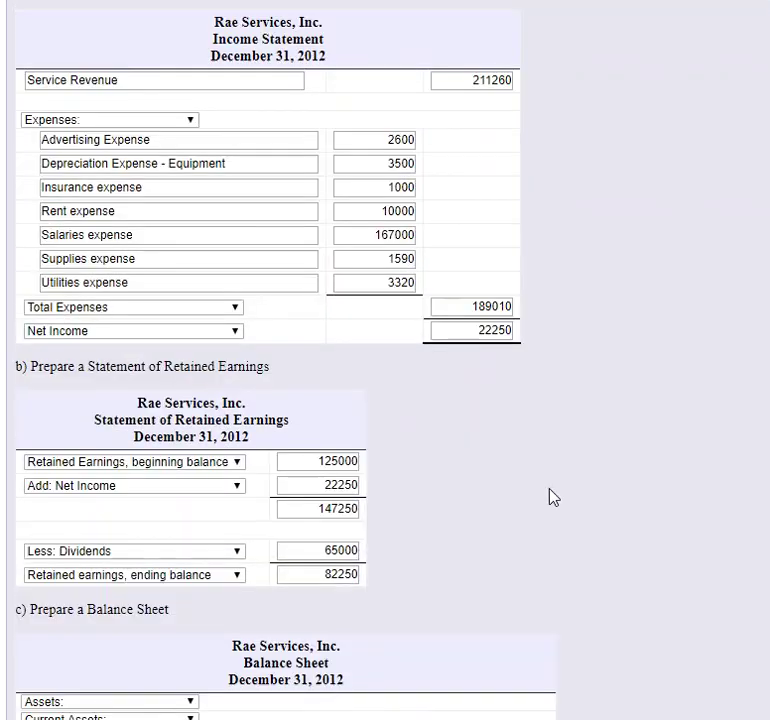
scroll(550, 497, "up", 2)
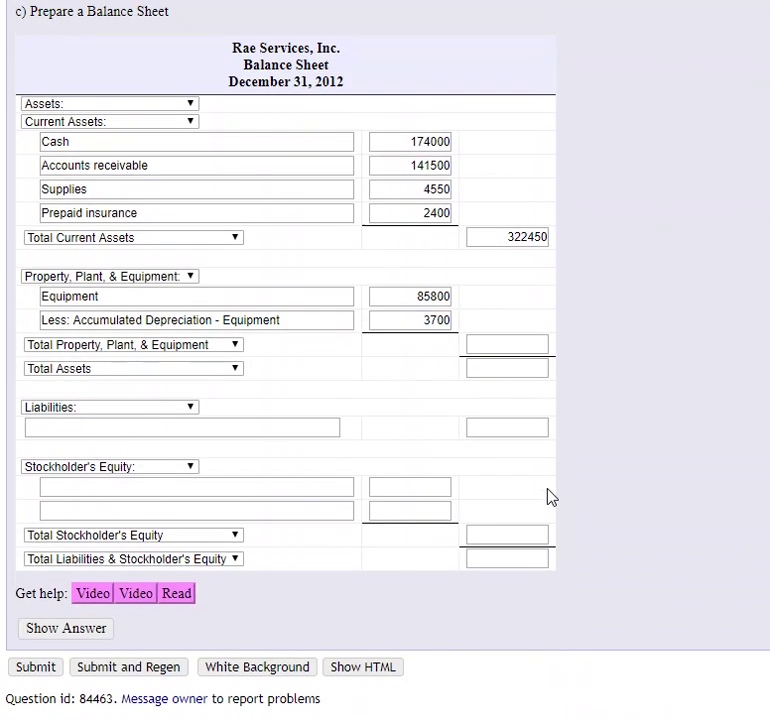
left_click(437, 320)
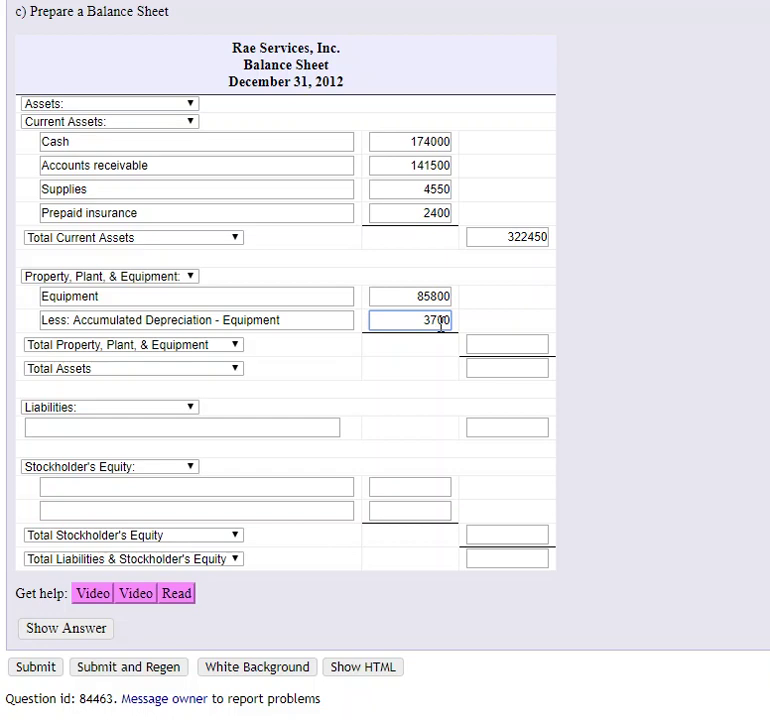
type("5")
Enter 82300 as Total Property, Plant, & Equipment and 404750 as Total Assets
left_click(517, 343)
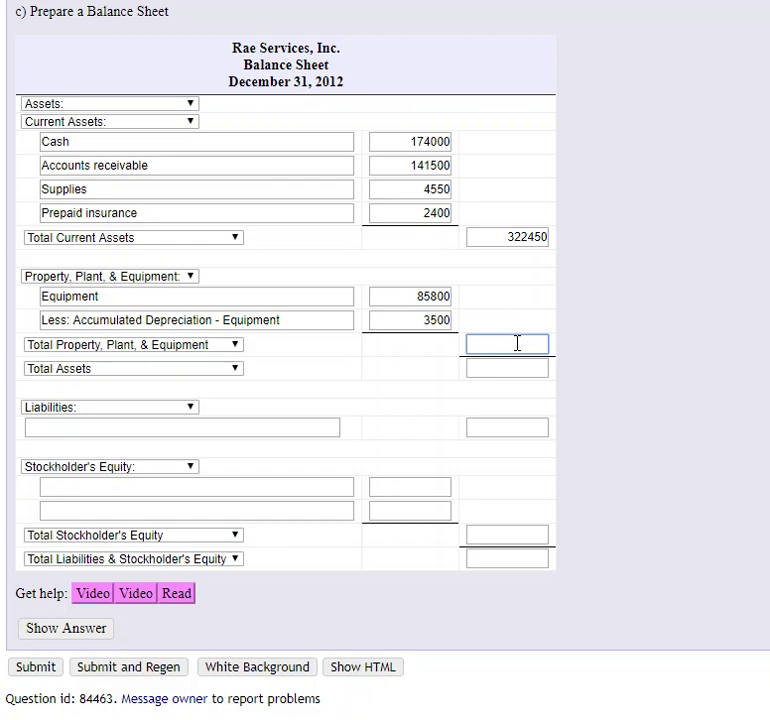
type("2300")
left_click(400, 356)
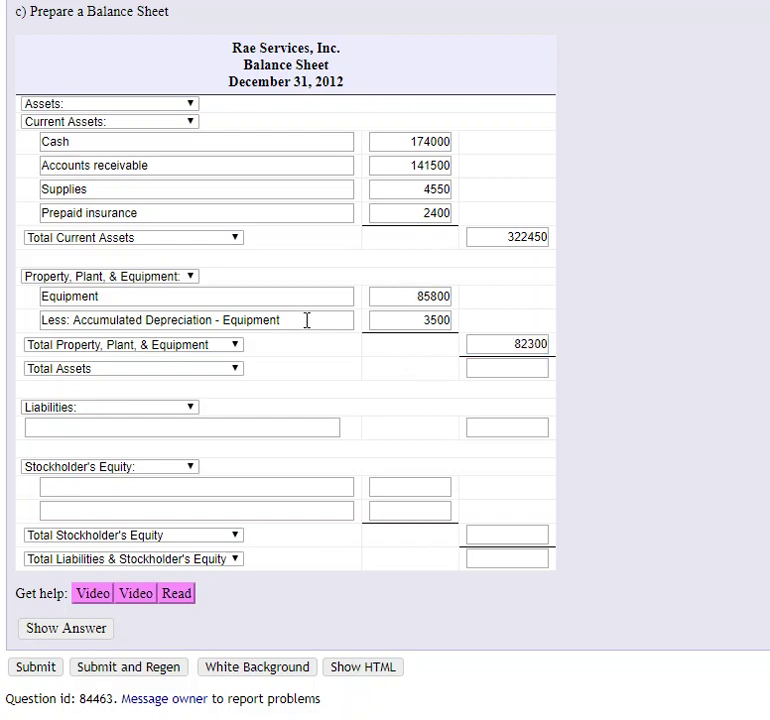
left_click(511, 367)
type("404750")
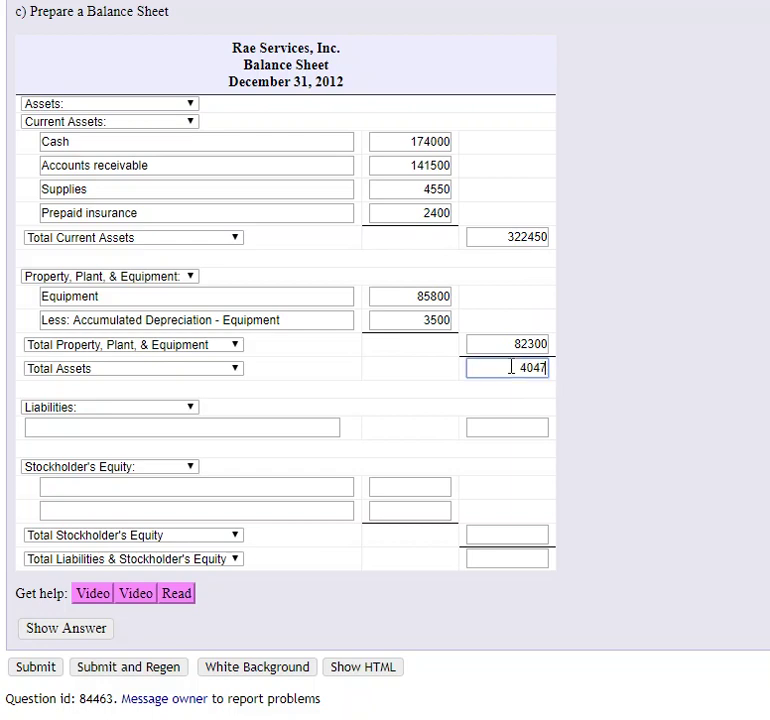
left_click(461, 392)
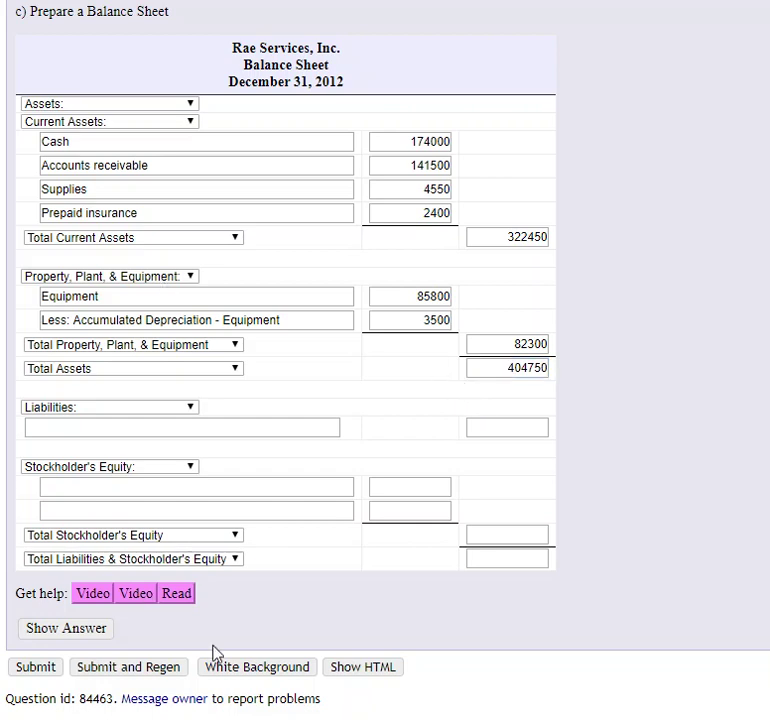
Enter 404750 as Total Liabilities & Stockholder's Equity
left_click(494, 559)
type("404750")
left_click(423, 572)
Copy "Accounts payable" from the trial balance into the Liabilities line and enter 67500 as its amount
scroll(294, 419, "up", 12)
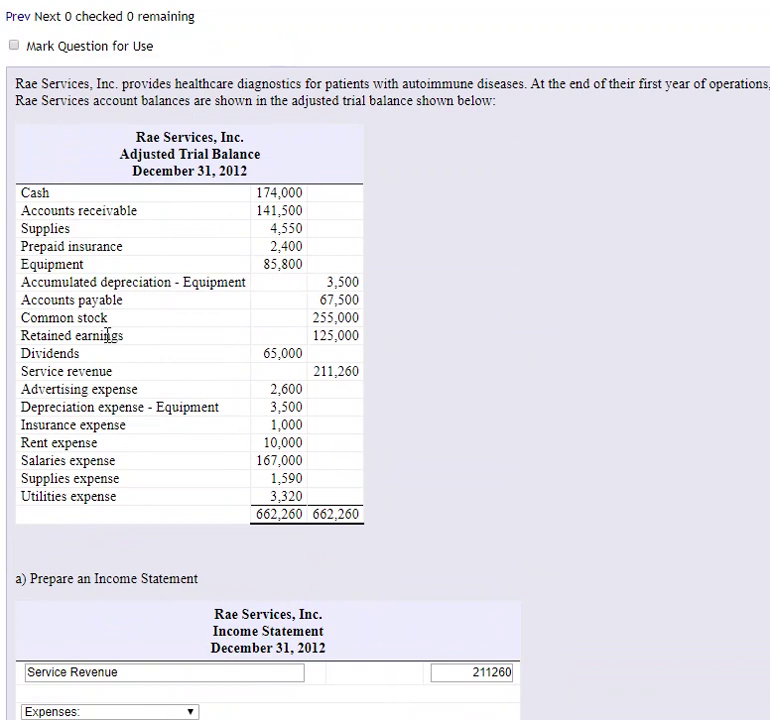
left_click_drag(125, 300, 22, 300)
key("ctrl+c")
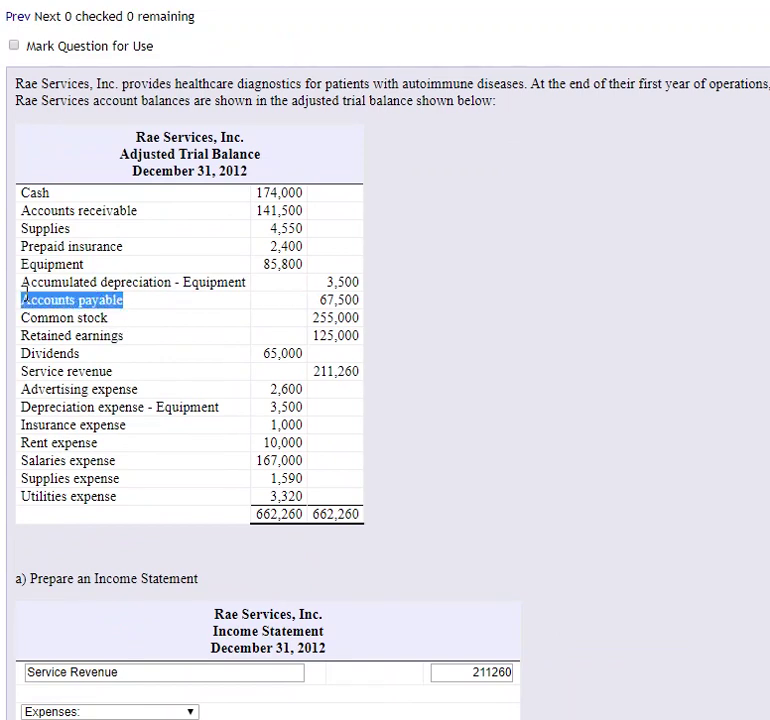
scroll(141, 443, "down", 10)
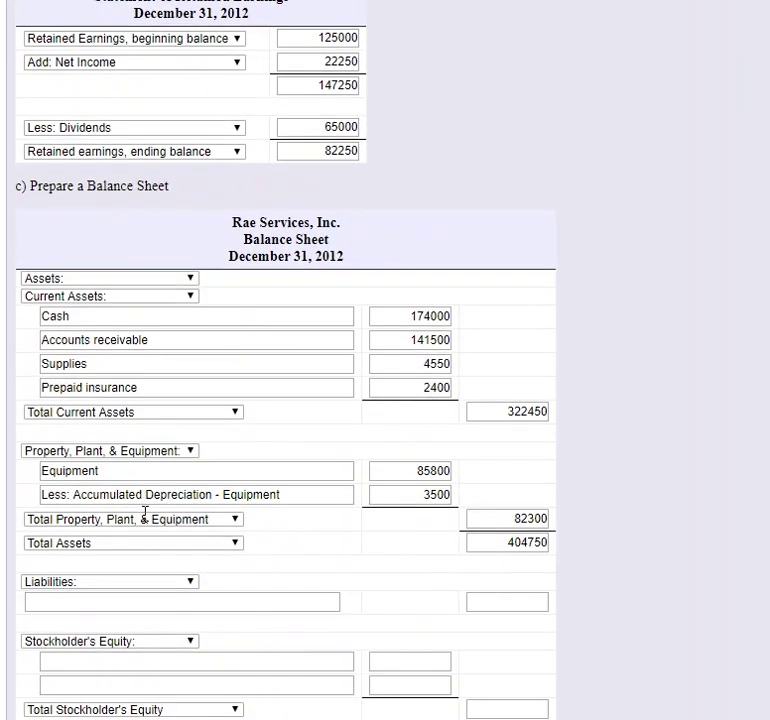
scroll(145, 512, "down", 2)
left_click(129, 430)
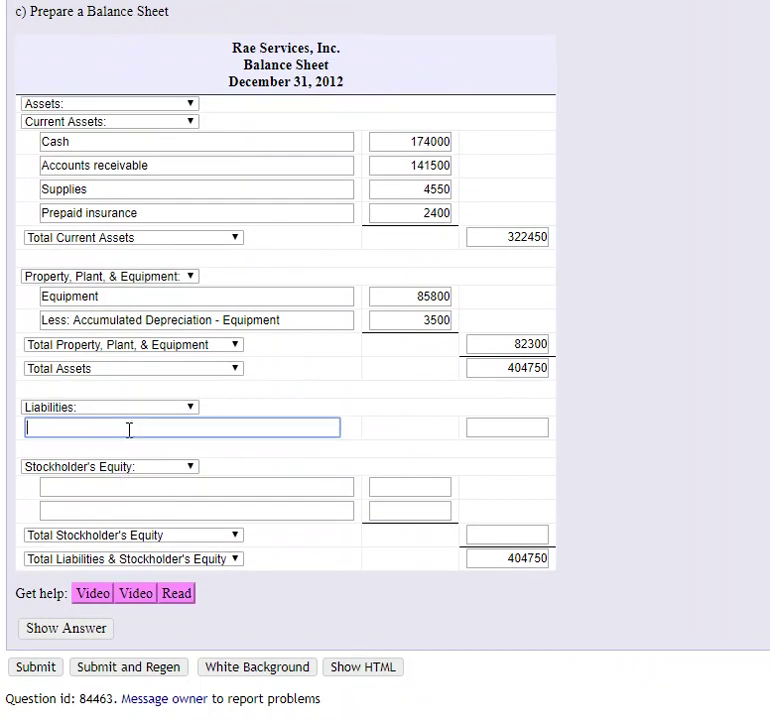
key("ctrl+v")
left_click(517, 426)
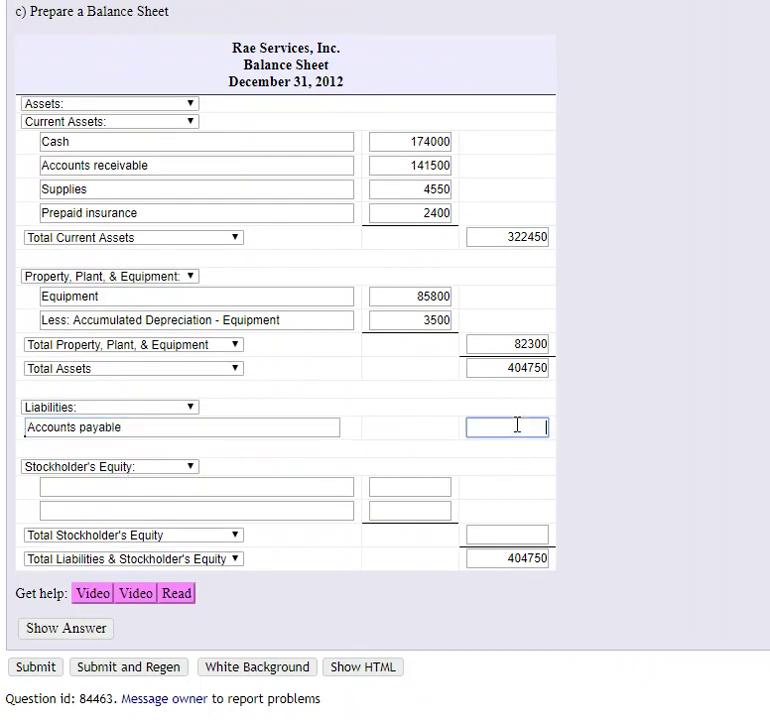
type("67500")
Set the two Stockholder's Equity lines to "Common Stock" and "Retained Earnings"
left_click(340, 488)
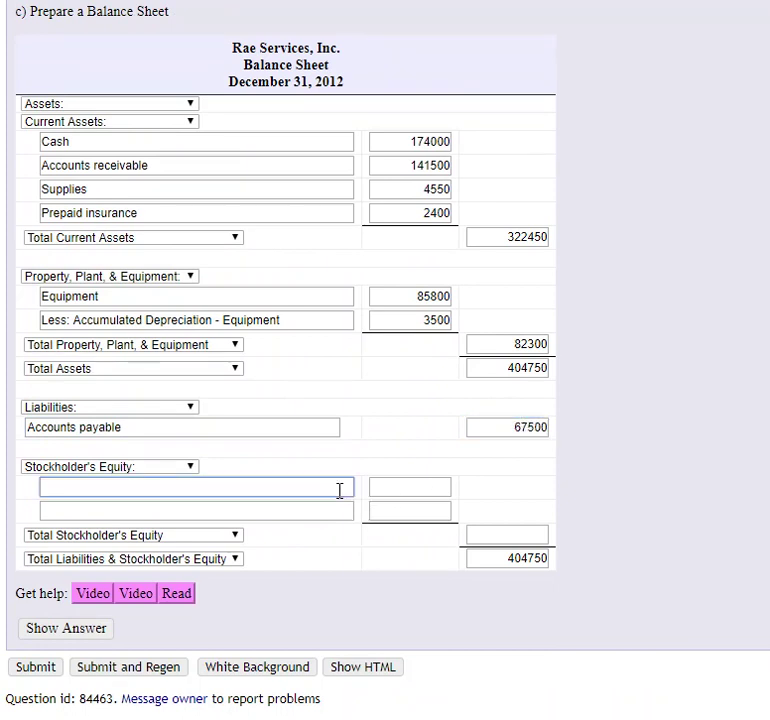
type("Co")
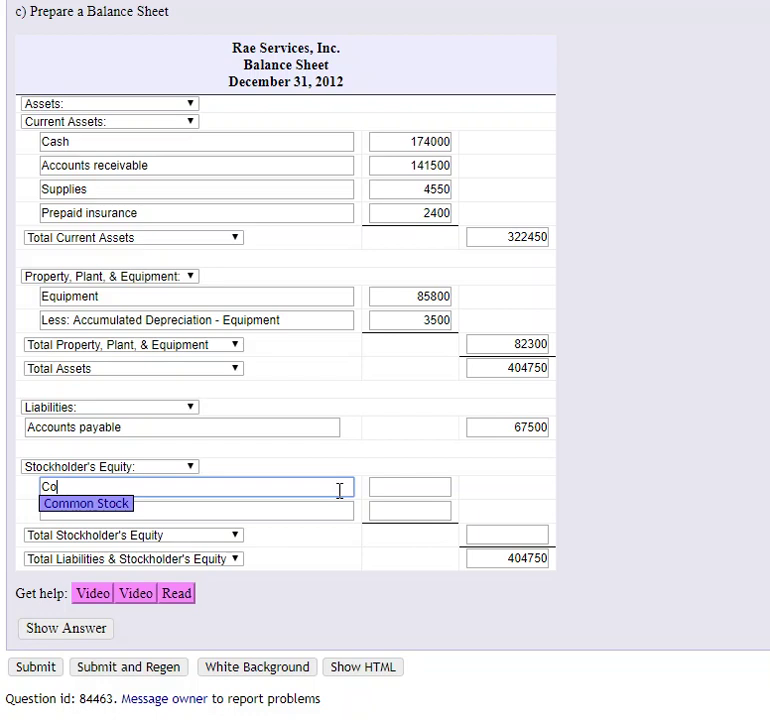
key("Return")
left_click(322, 512)
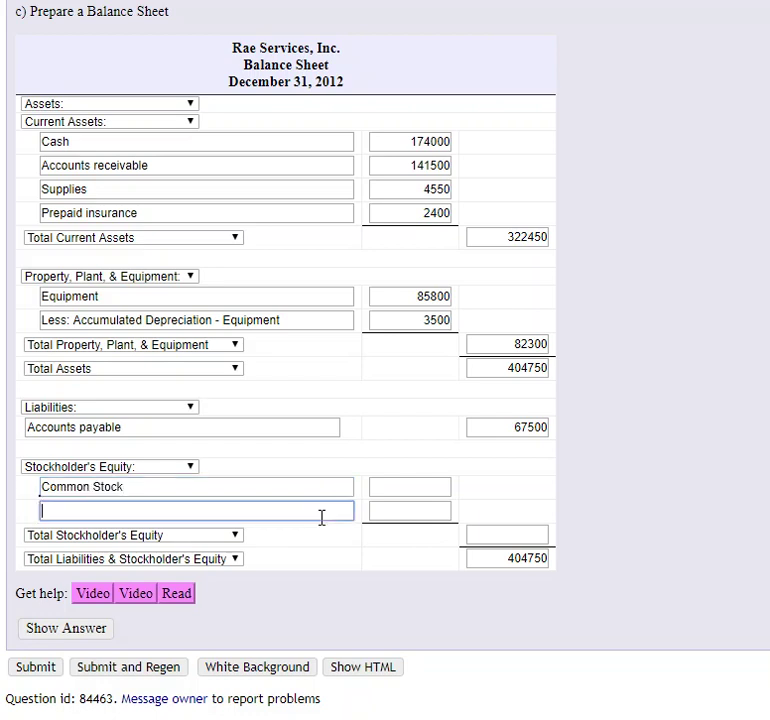
type("Re")
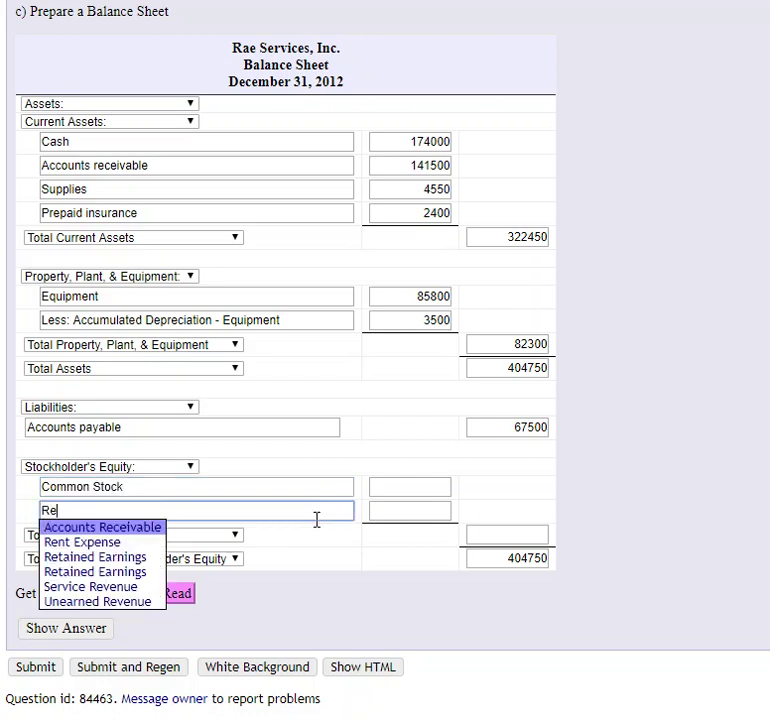
left_click(138, 572)
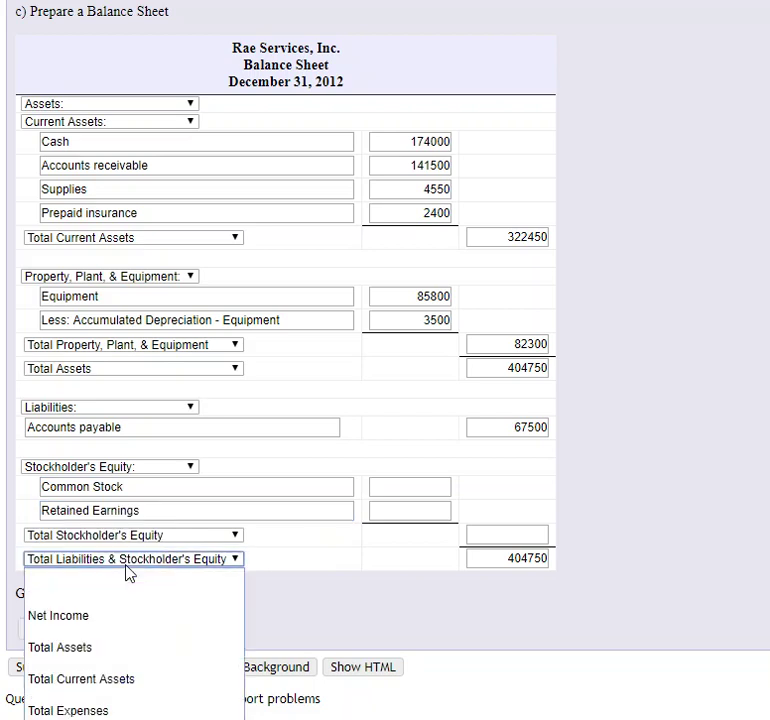
Enter the trial balance's common stock amount, 255000, on the Common Stock line of the balance sheet
left_click(418, 478)
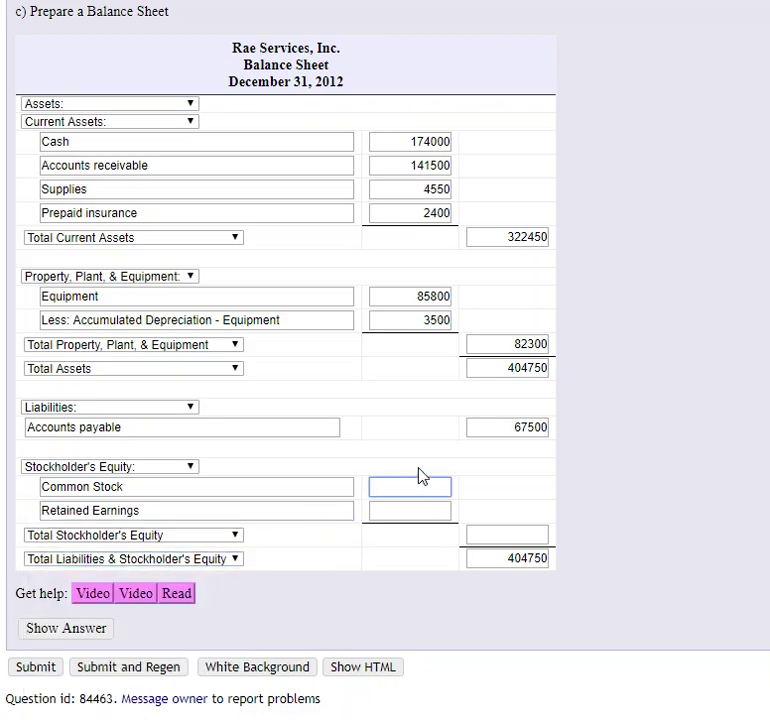
scroll(435, 457, "up", 20)
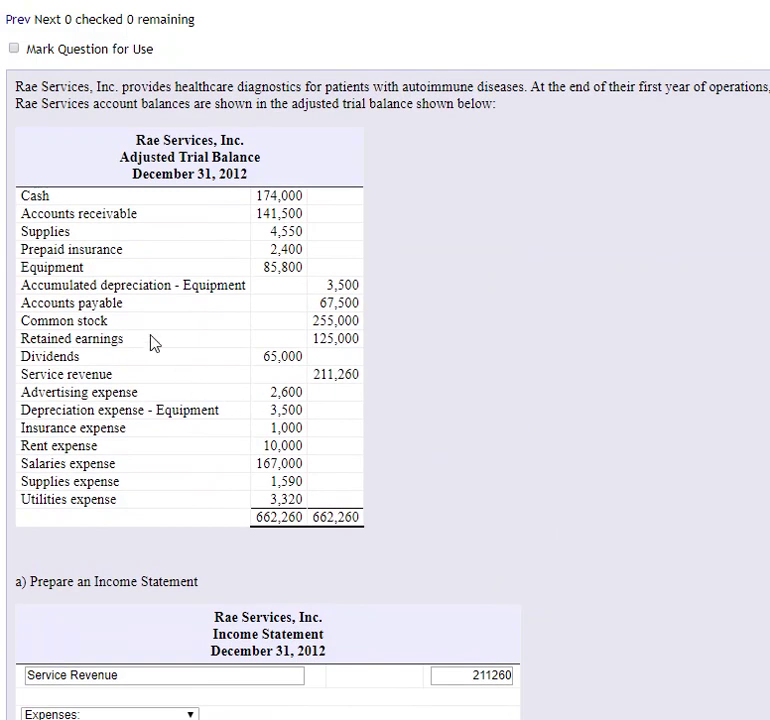
scroll(400, 474, "down", 14)
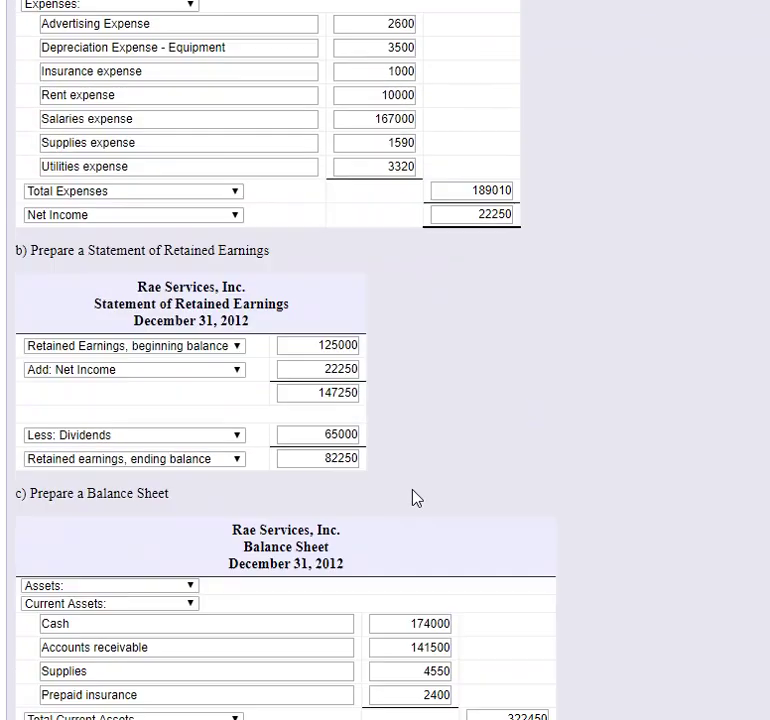
scroll(404, 464, "up", 1)
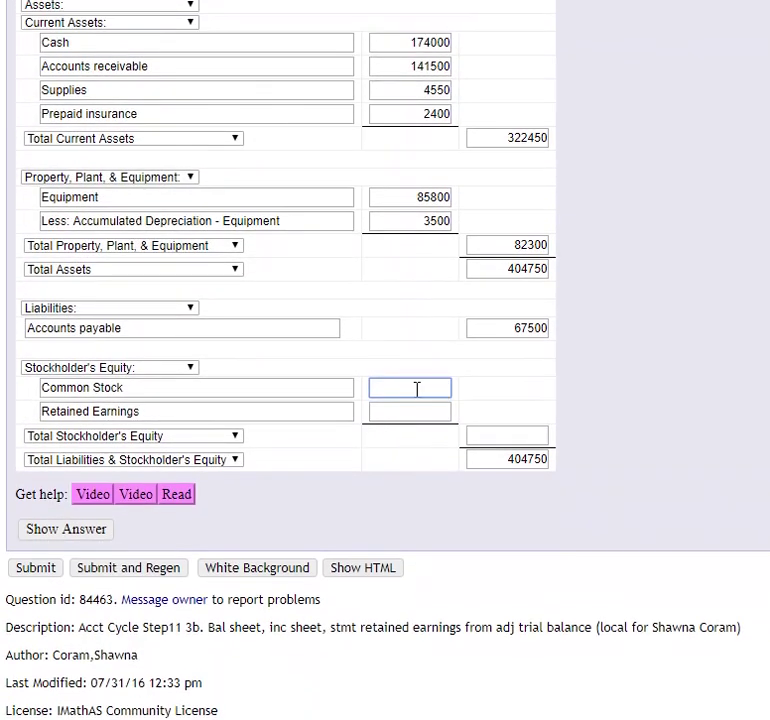
scroll(416, 388, "up", 2)
type("255000")
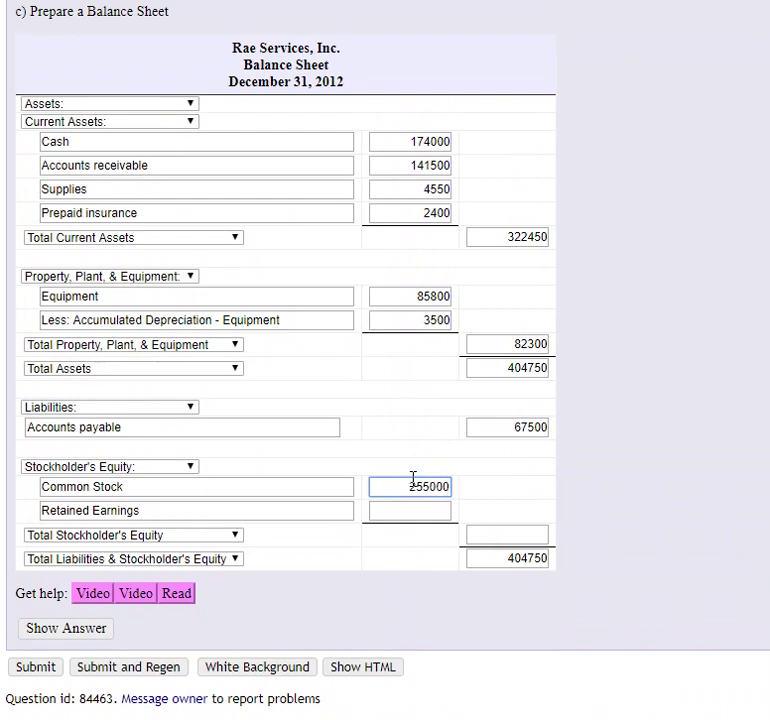
Enter the ending balance from the Statement of Retained Earnings, 82250, on the balance sheet's Retained Earnings line
left_click(410, 507)
scroll(410, 472, "up", 2)
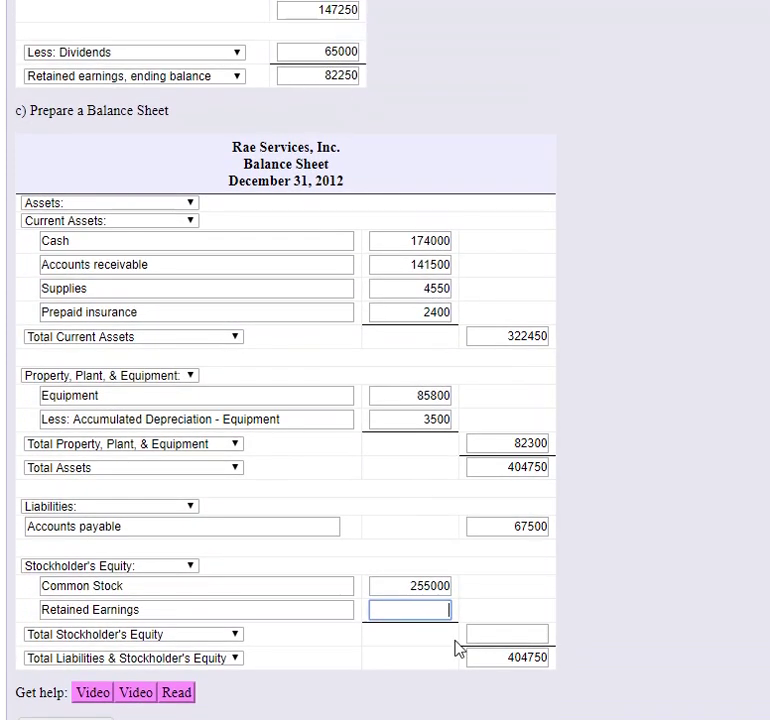
type("82250")
Enter 337250 as Total Stockholder's Equity on the balance sheet
left_click(501, 636)
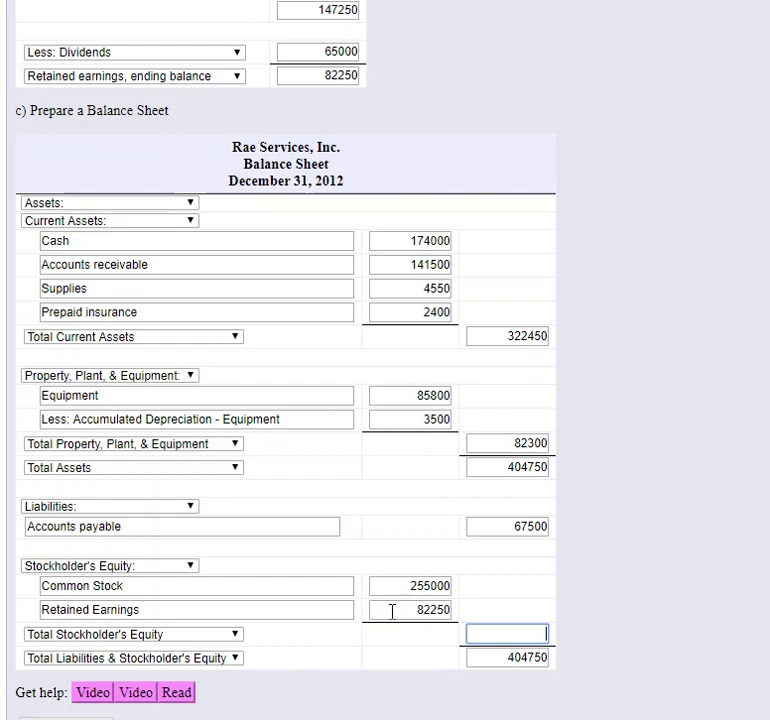
left_click(392, 611)
left_click(527, 637)
type("337250")
left_click(522, 576)
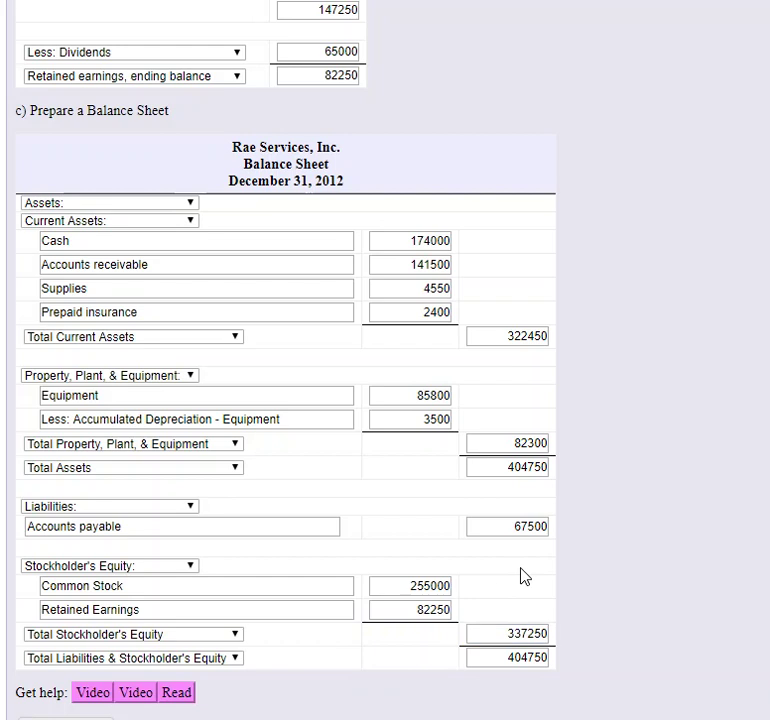